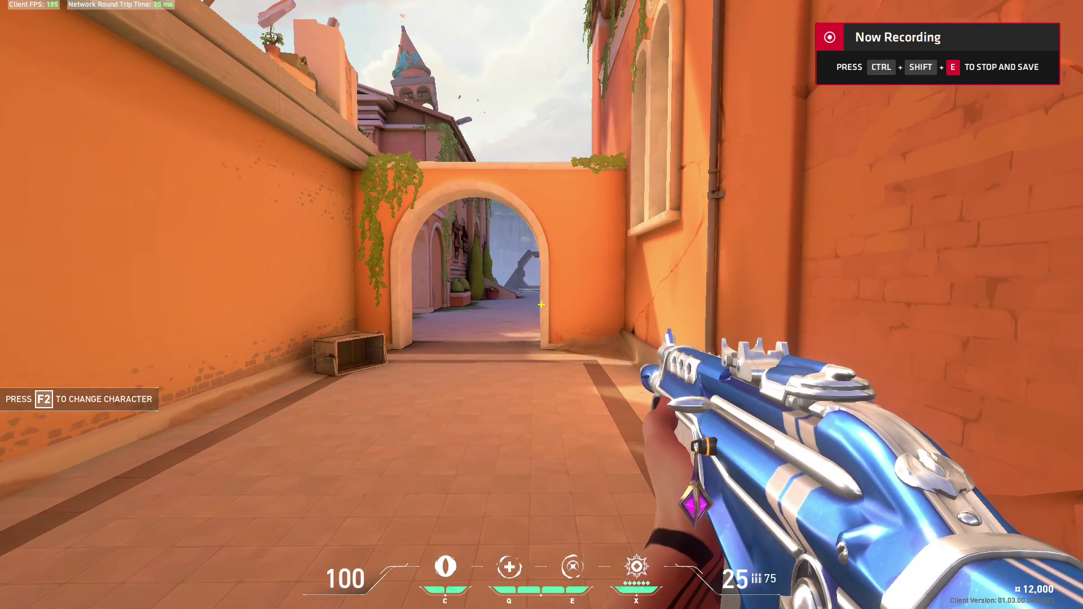
Walk toward the archway and briefly check the Radeon Software home dashboard.
key("w")
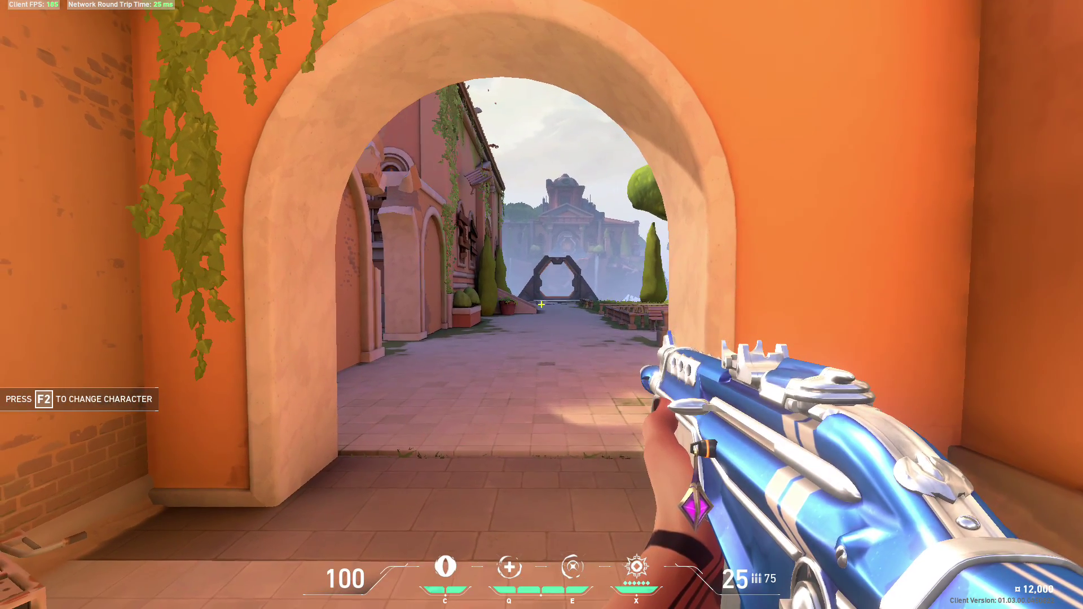
key("alt+r")
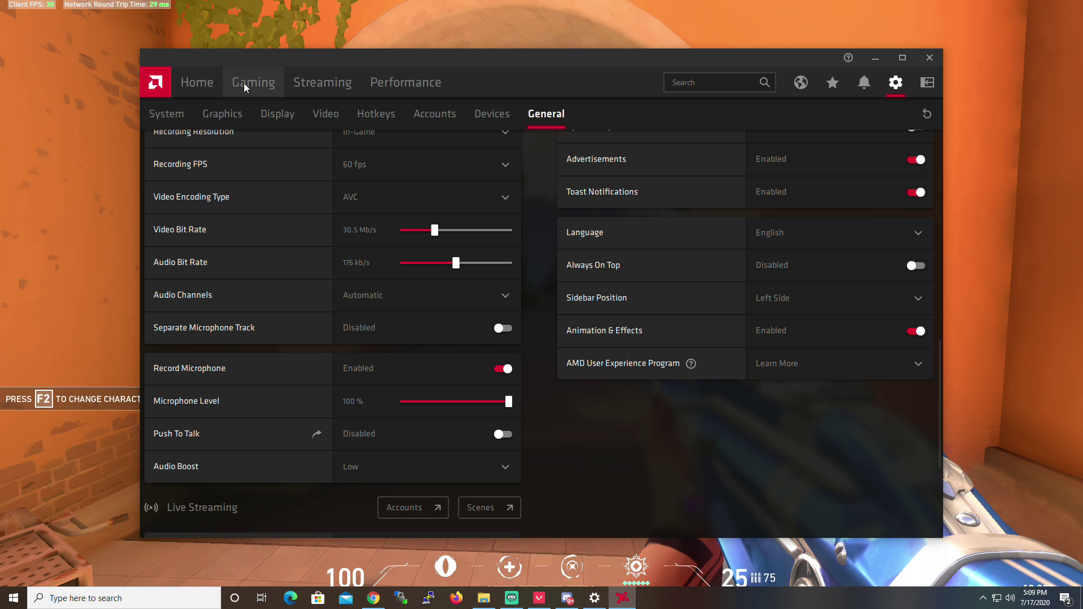
left_click(185, 84)
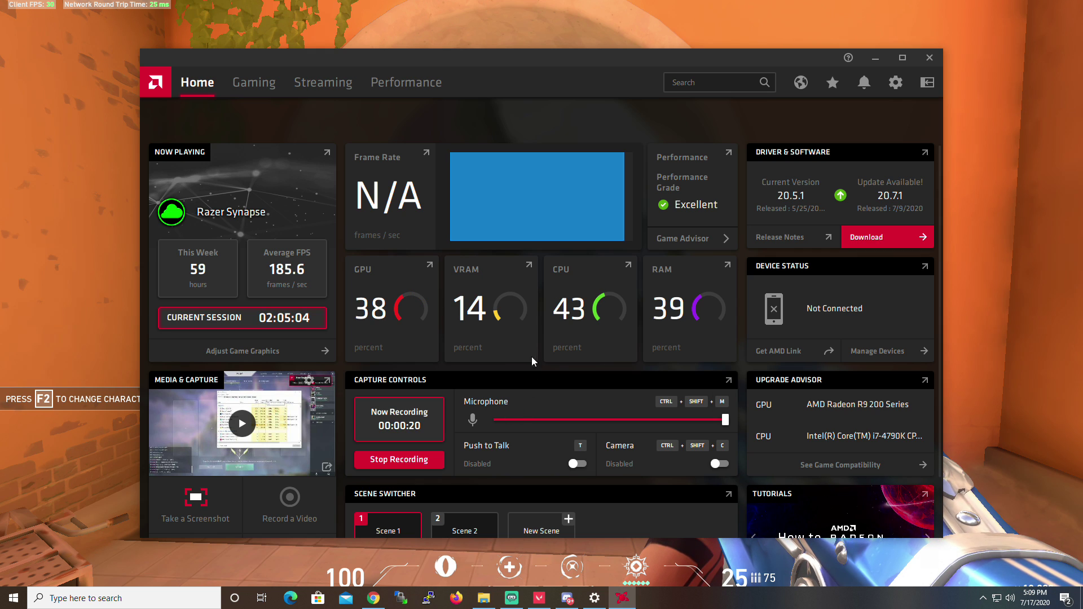
left_click(881, 60)
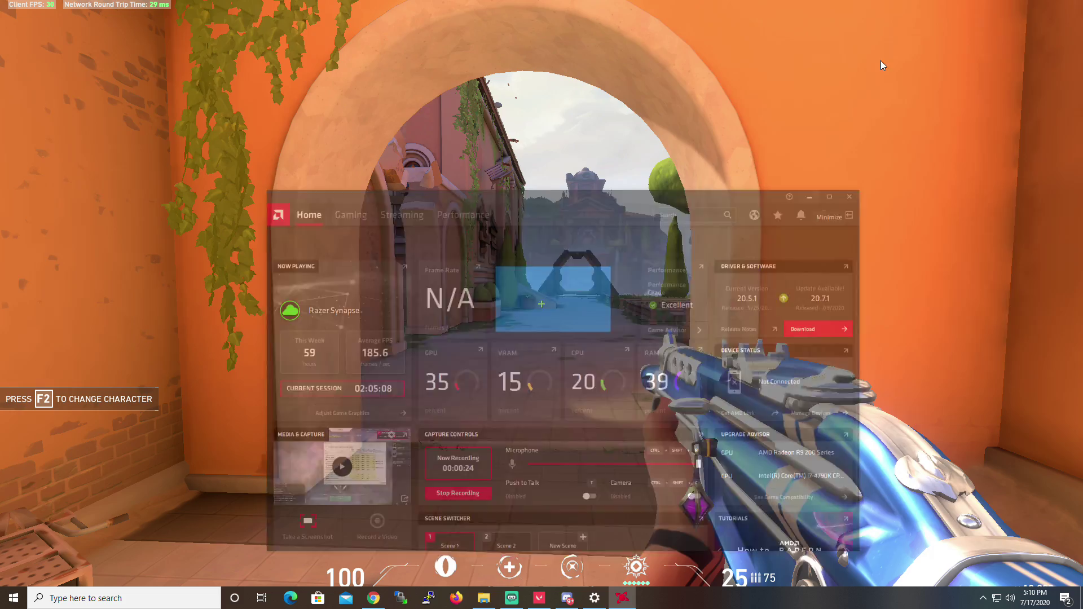
Keep the monitor refresh rate at 185 Hertz in display adapter properties, then close Settings.
key("super+d")
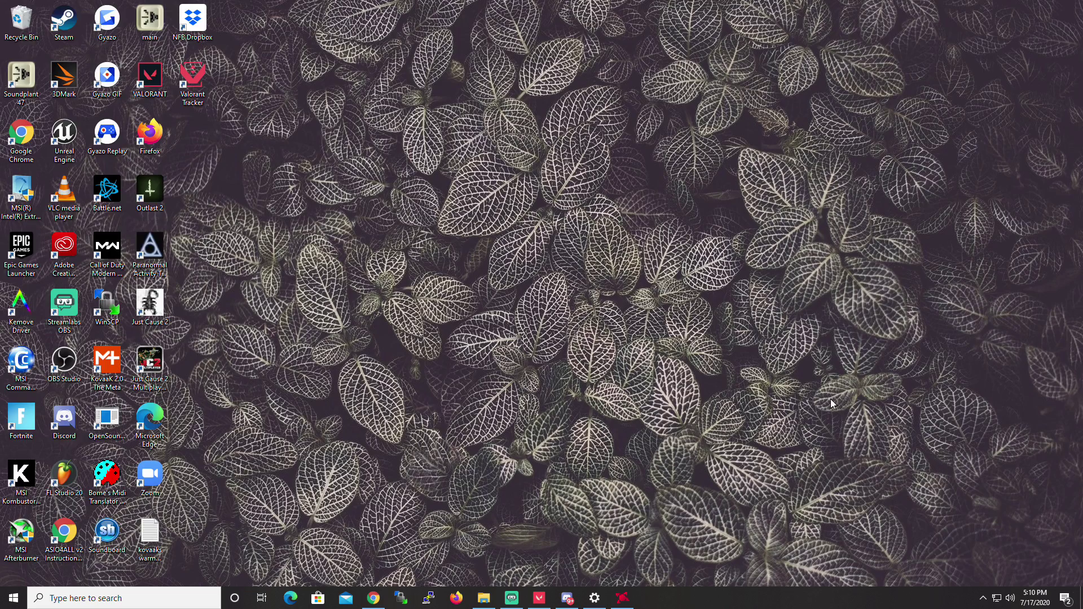
right_click(581, 341)
left_click(607, 464)
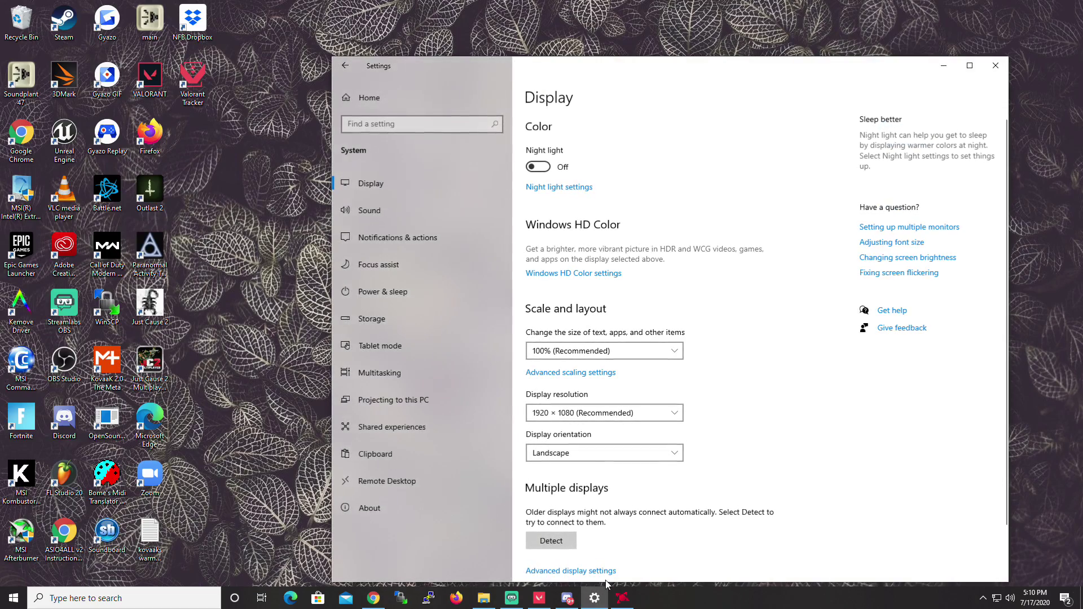
left_click(602, 574)
left_click(431, 353)
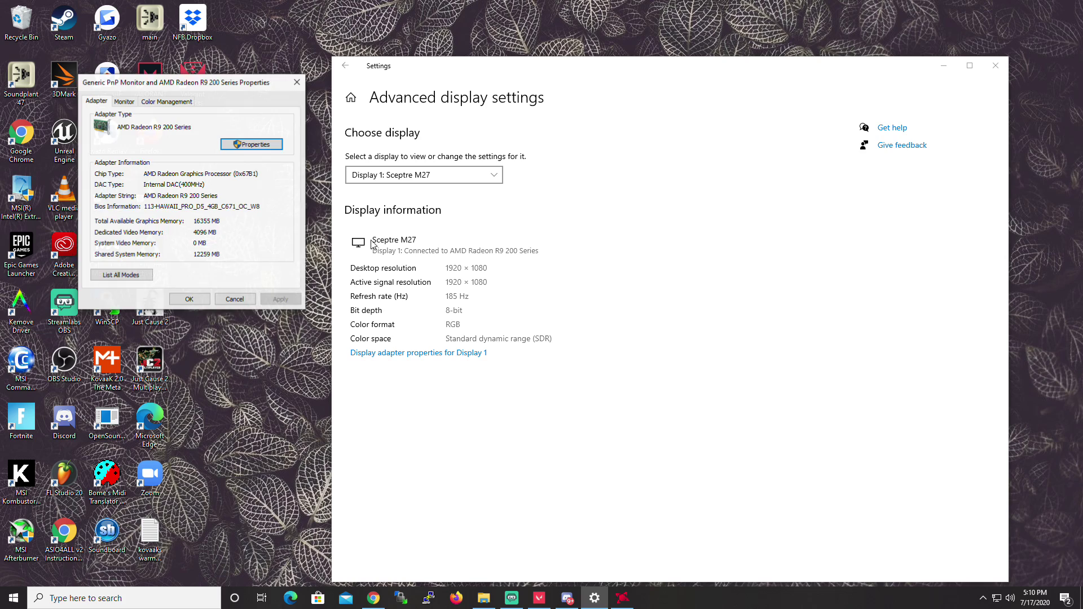
left_click_drag(296, 78, 646, 137)
left_click(475, 157)
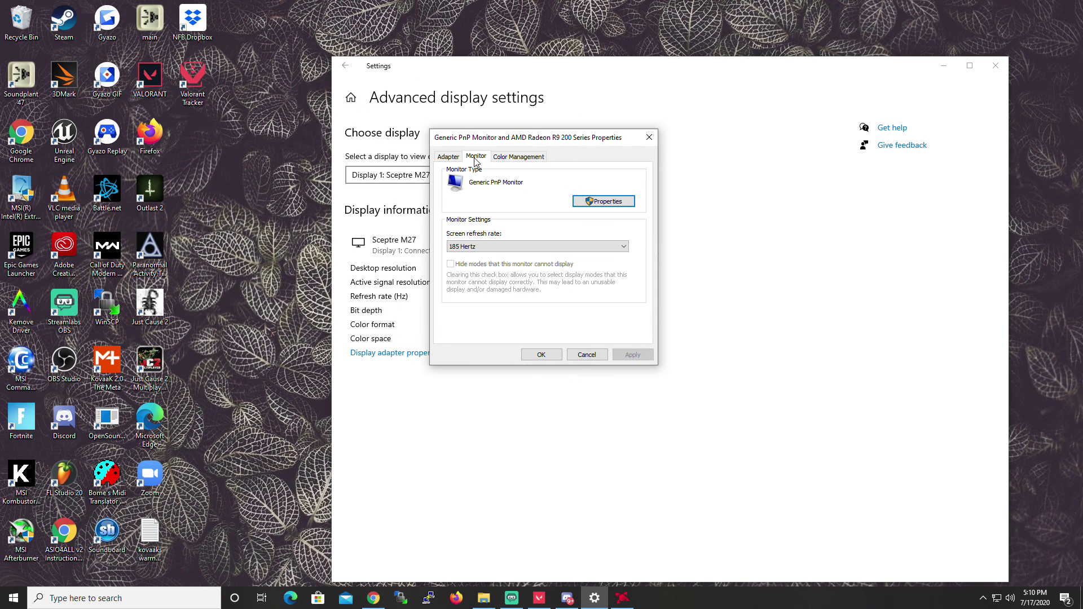
left_click(584, 246)
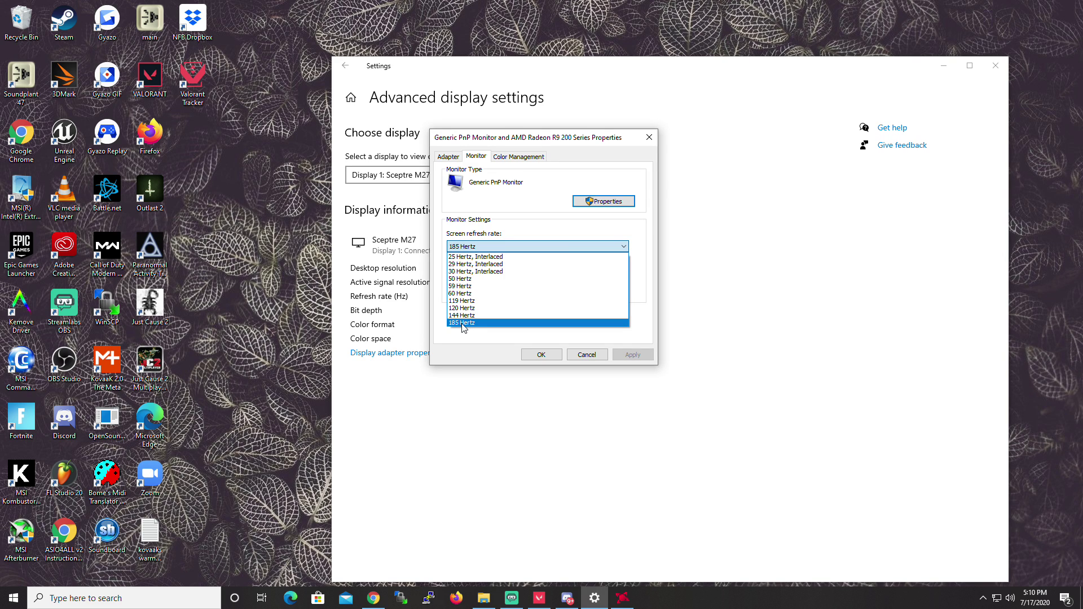
left_click(461, 322)
left_click(552, 355)
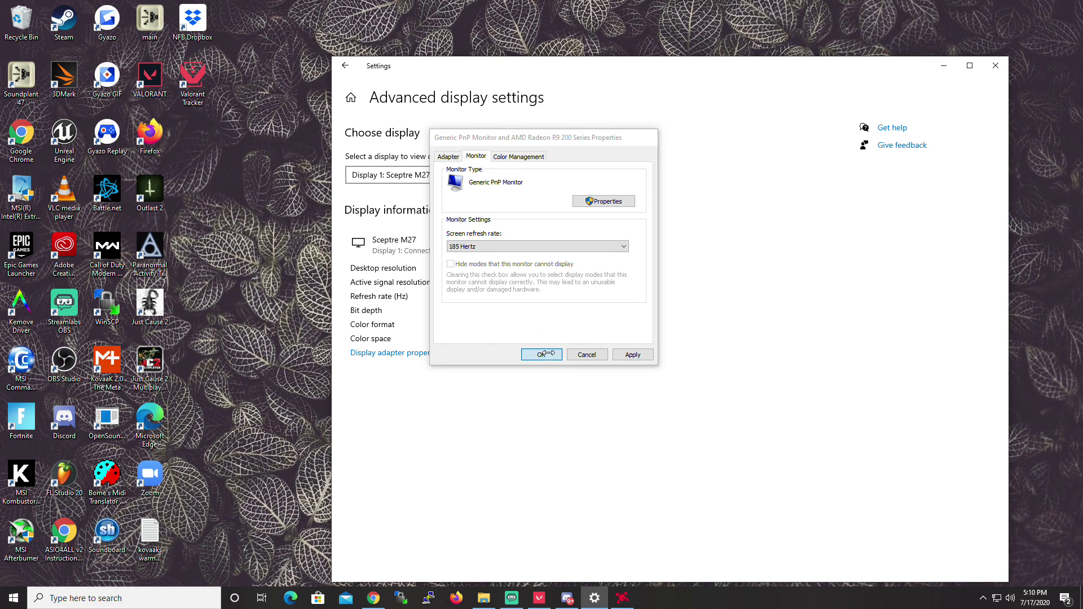
left_click(995, 65)
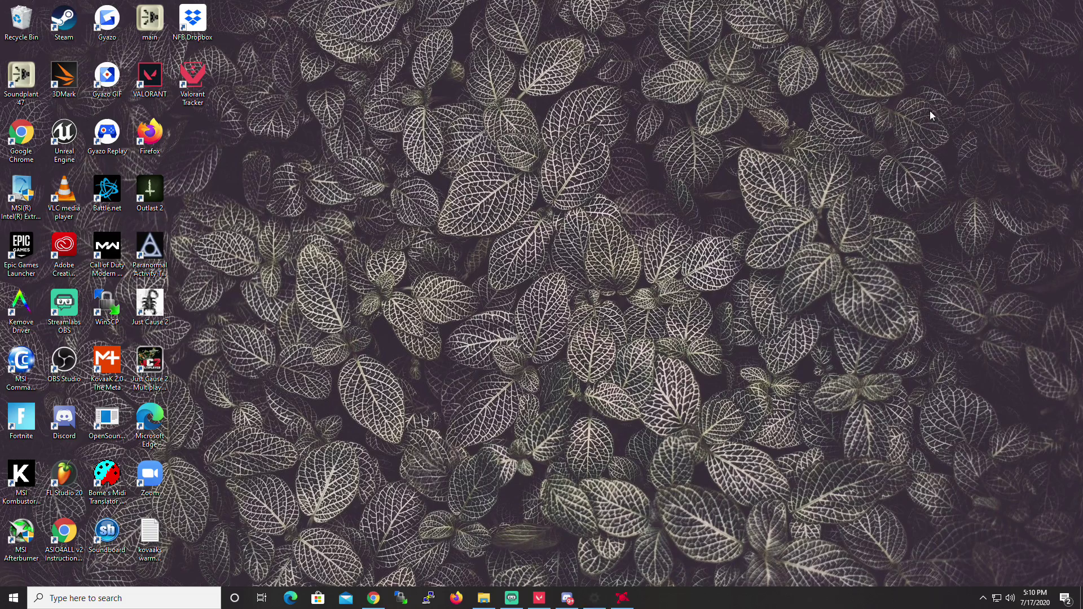
Dismiss Radeon Software, set VALORANT's Max FPS Always to 185, and resume play.
left_click(568, 599)
left_click(569, 599)
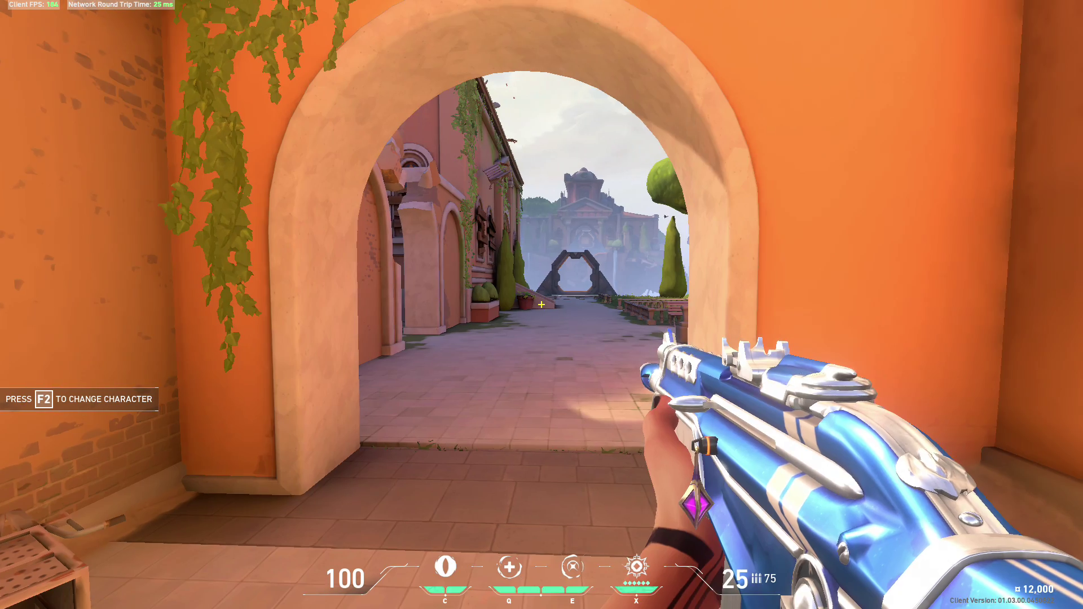
key("Escape")
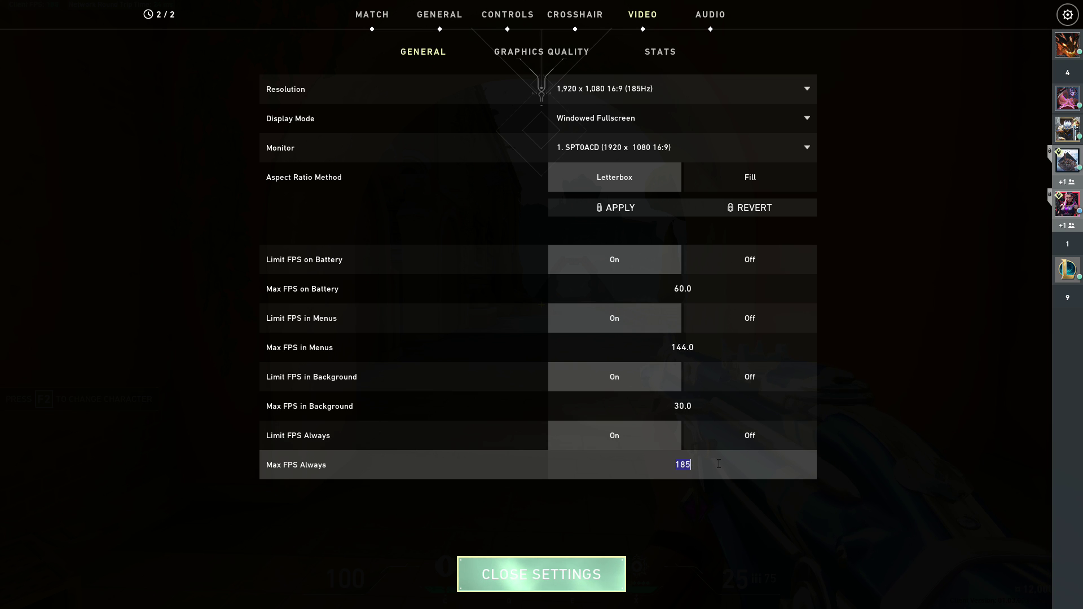
left_click(683, 469)
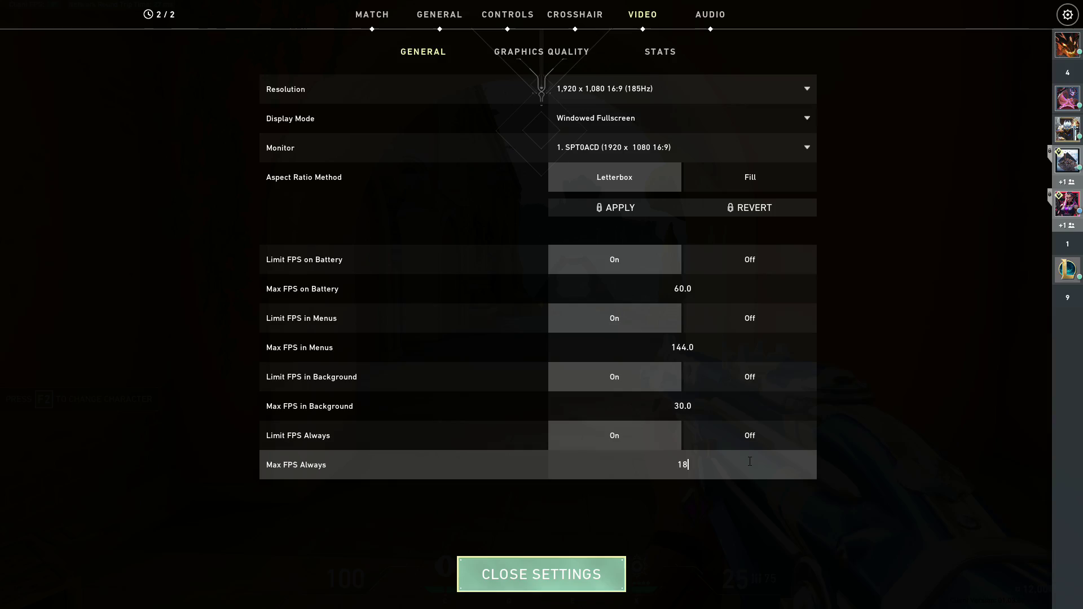
left_click(590, 571)
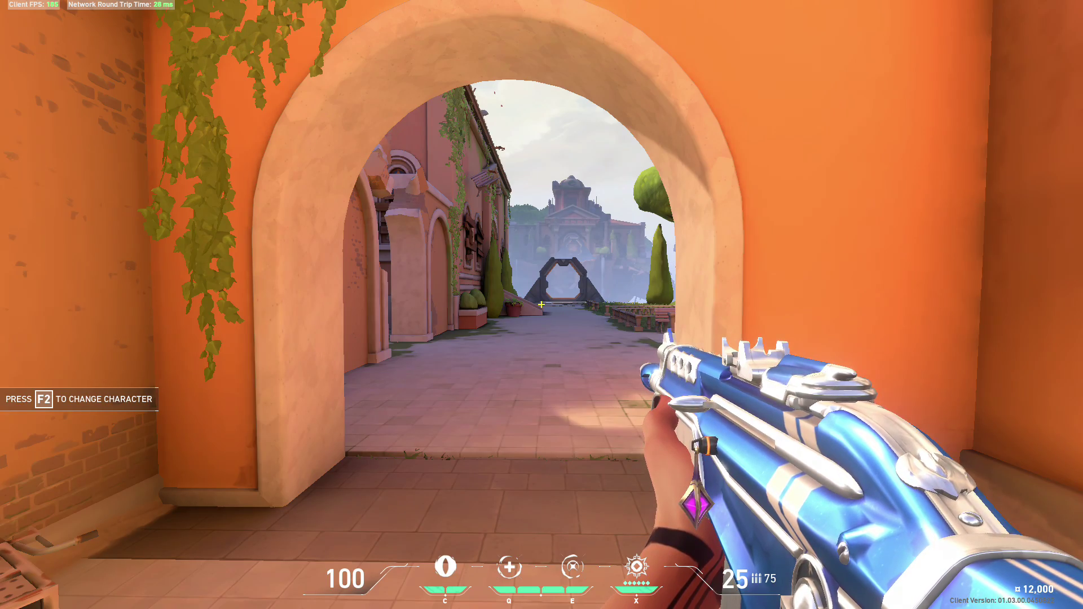
Walk down the alley into the shooting range hall, switching knife then rifle.
key("3")
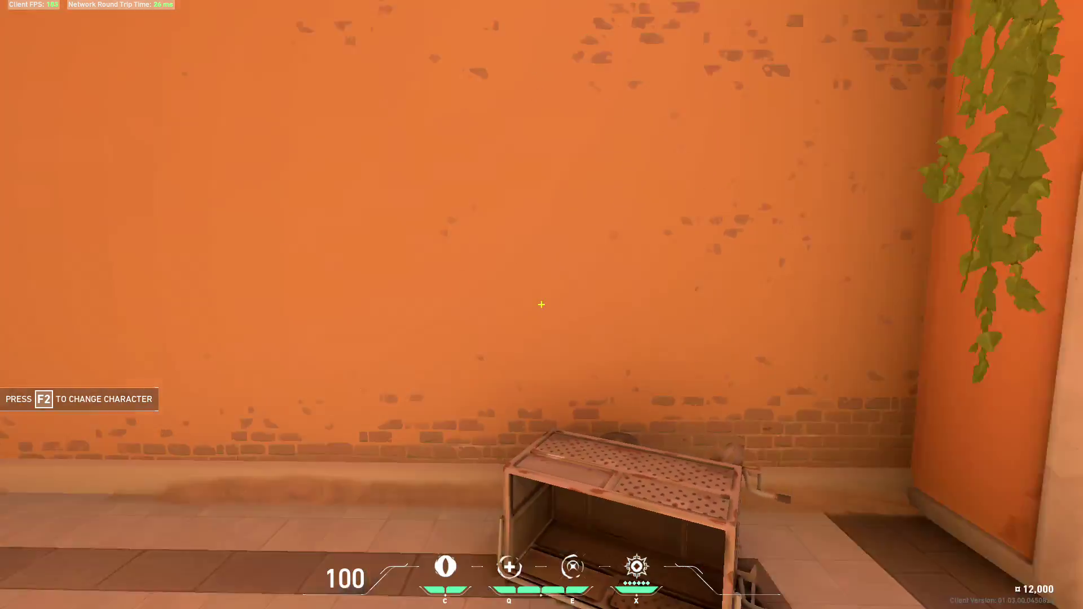
key("w")
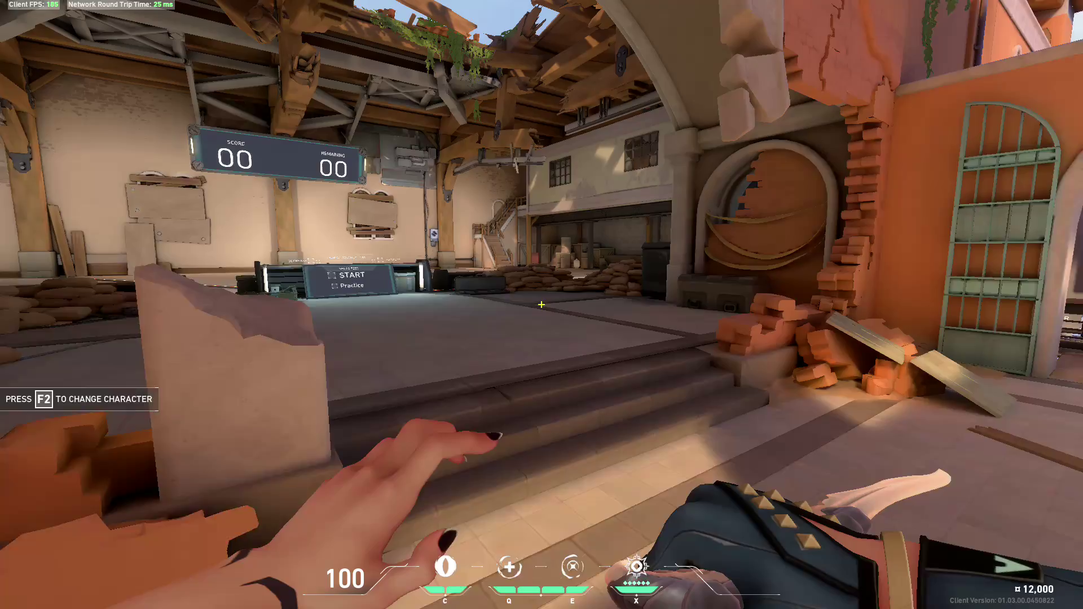
key("1")
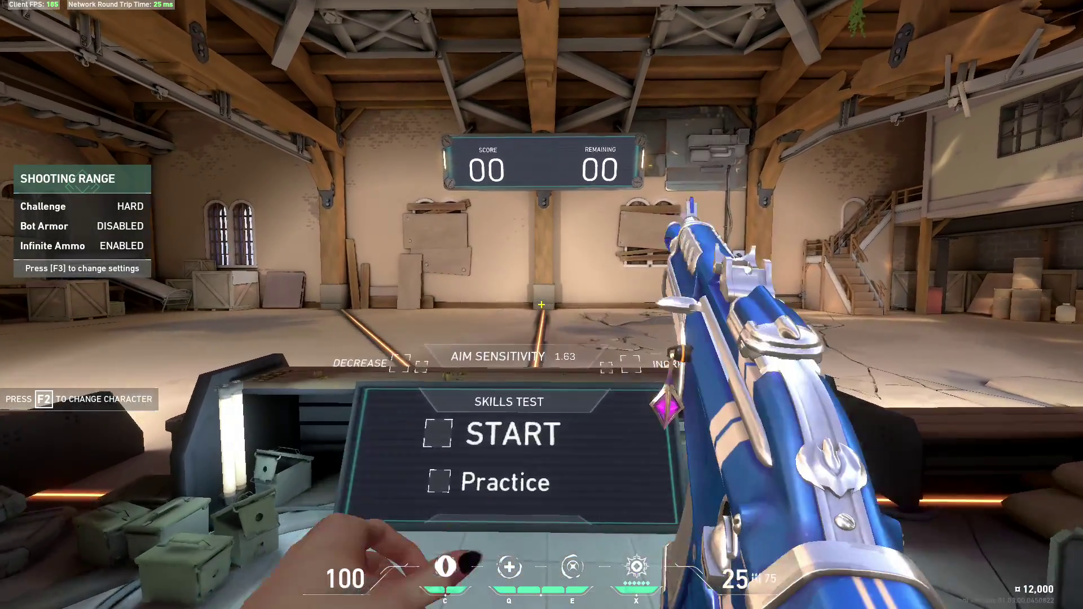
Open VALORANT's Graphics Quality settings and toggle Multithreaded Rendering off and on.
key("Escape")
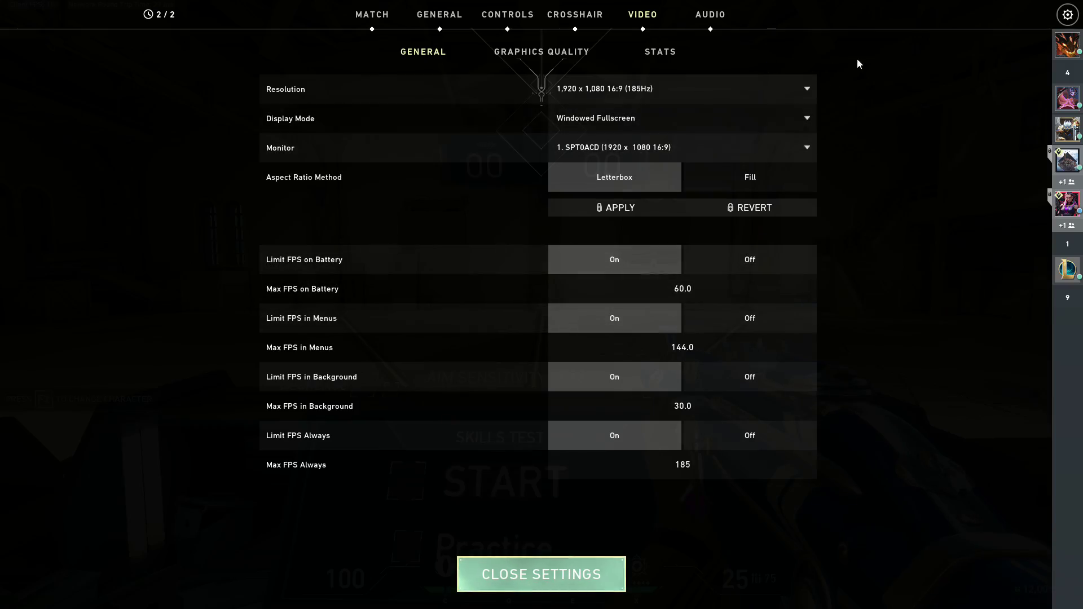
key("Escape")
left_click(621, 198)
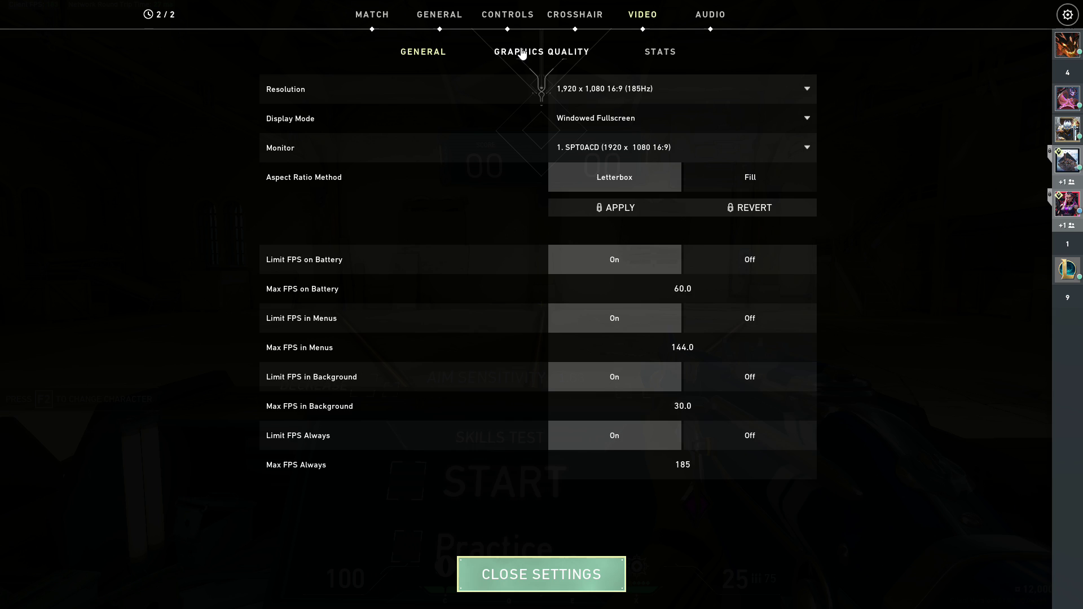
left_click(539, 54)
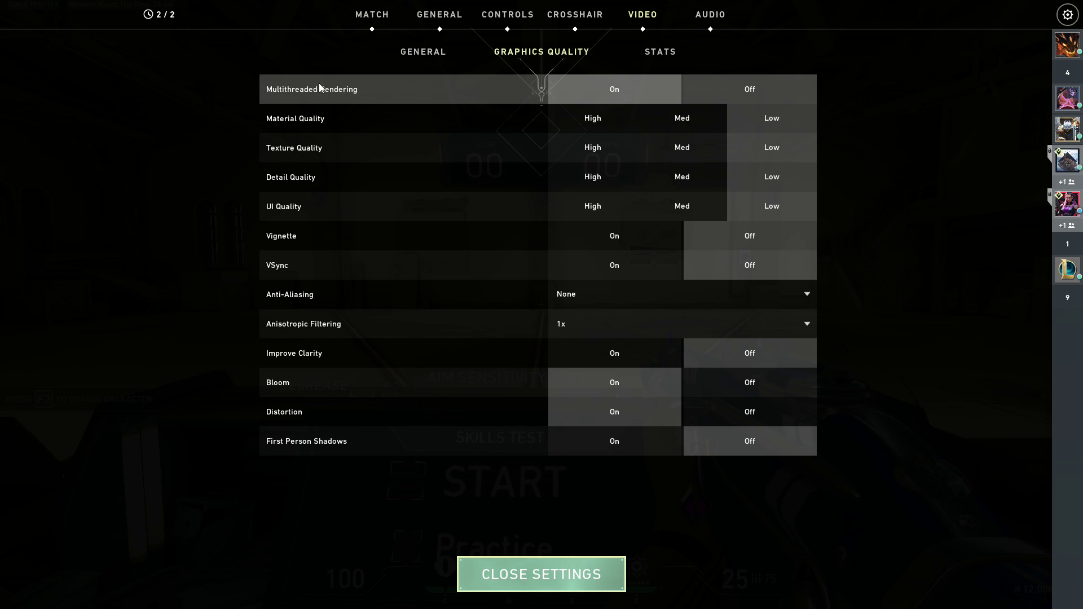
left_click(729, 92)
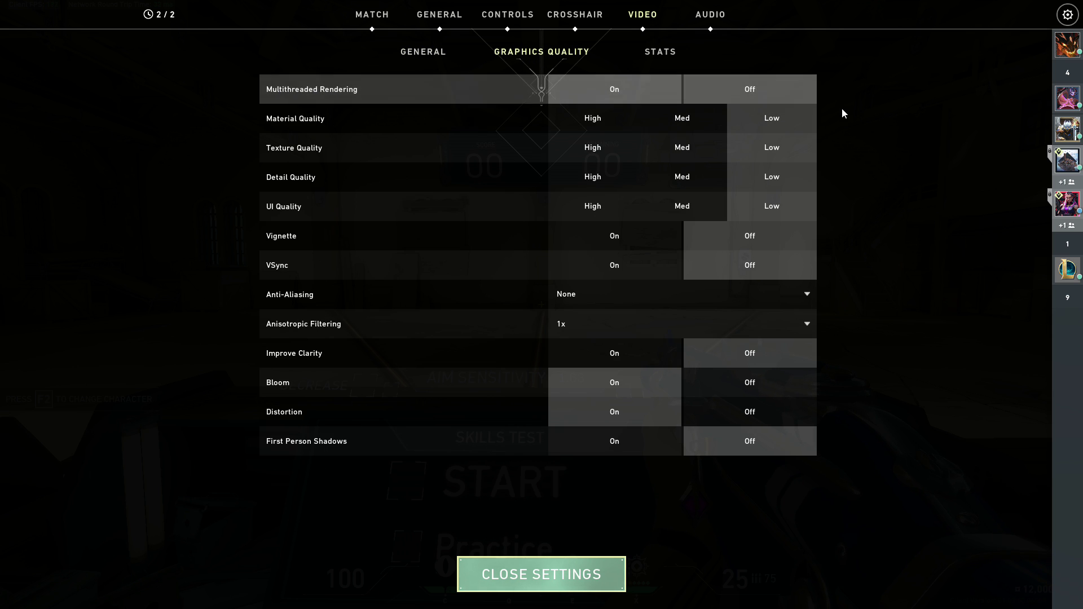
left_click(653, 93)
left_click(755, 99)
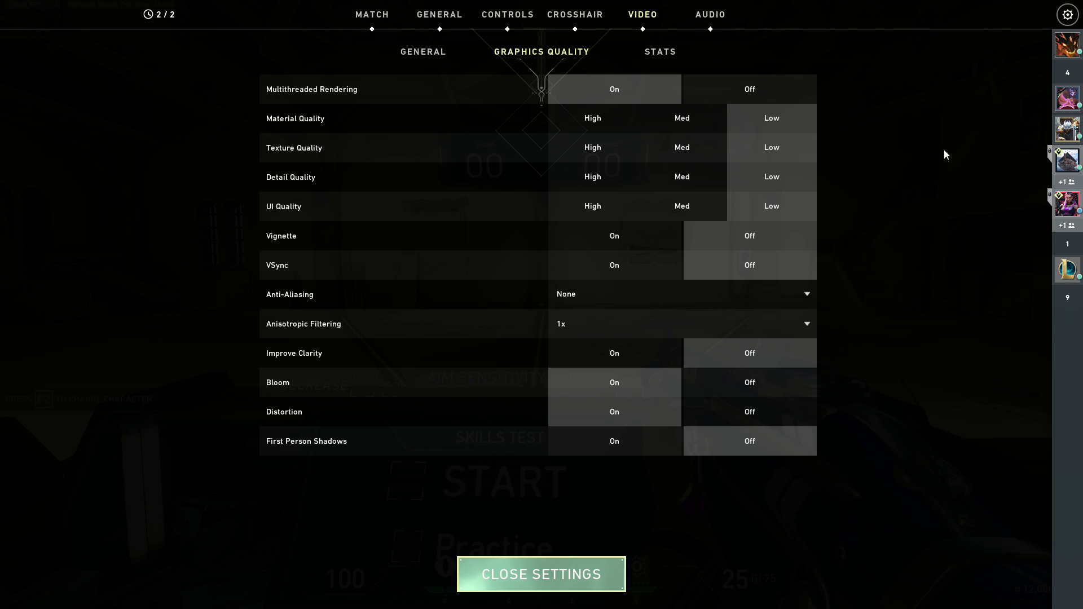
Check Task Manager's CPU and GPU performance graphs, then the per-process usage list.
key("Escape")
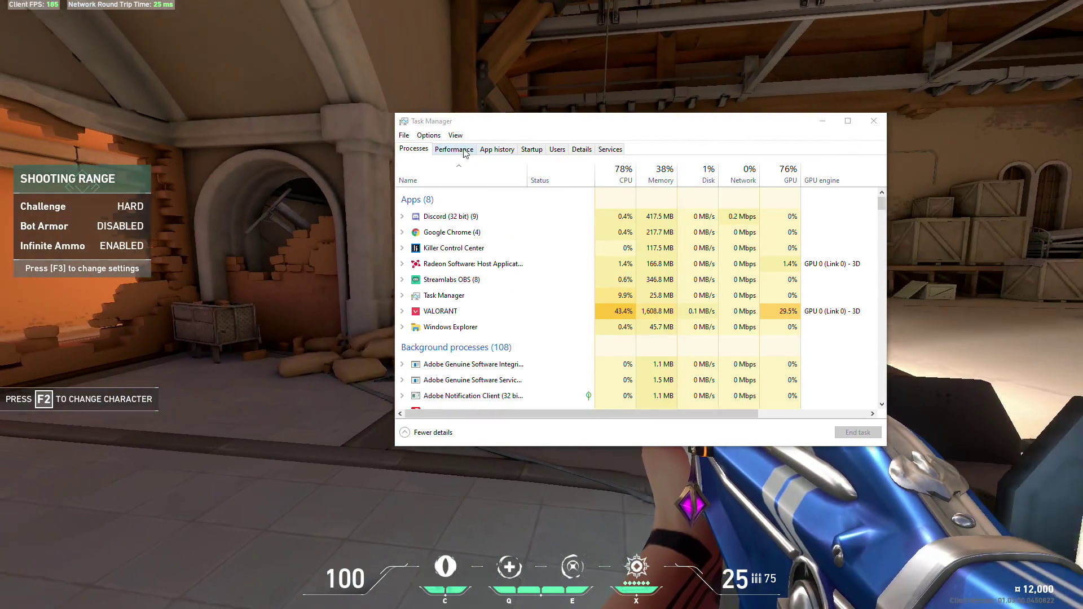
left_click(455, 150)
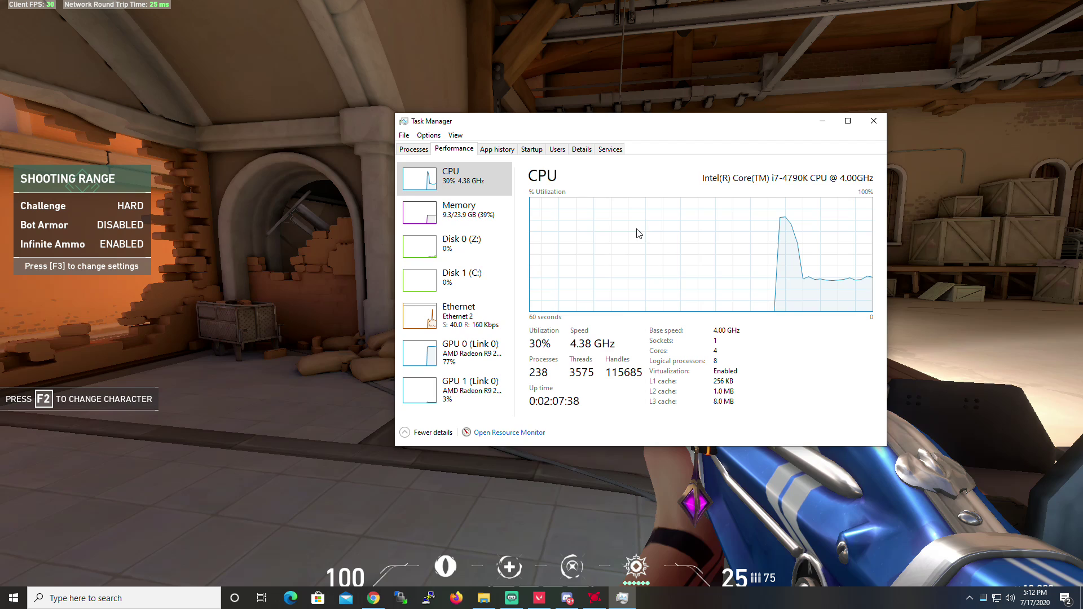
left_click(414, 149)
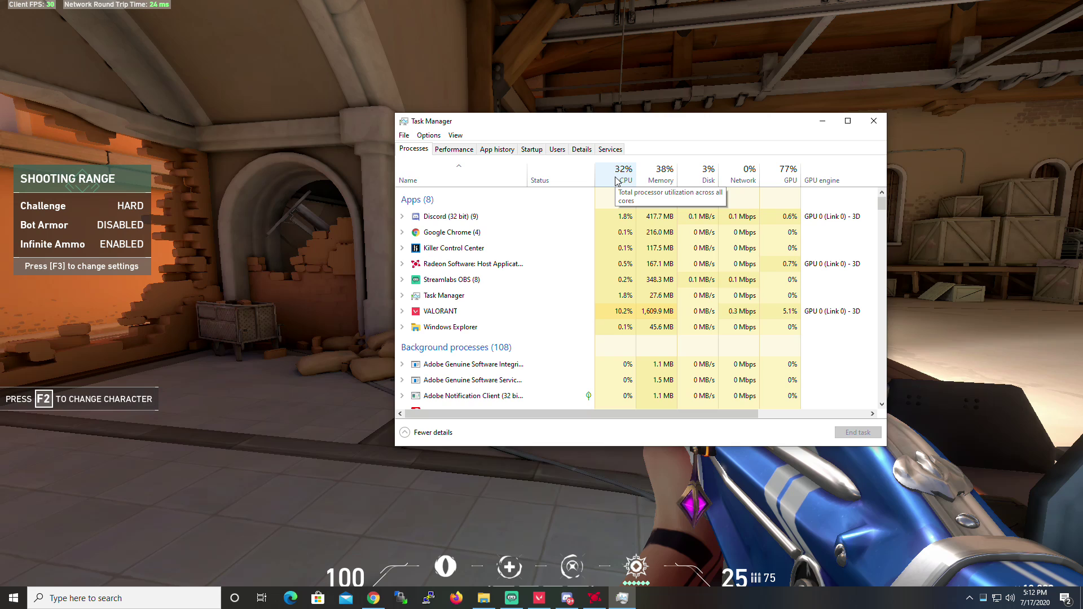
left_click(823, 121)
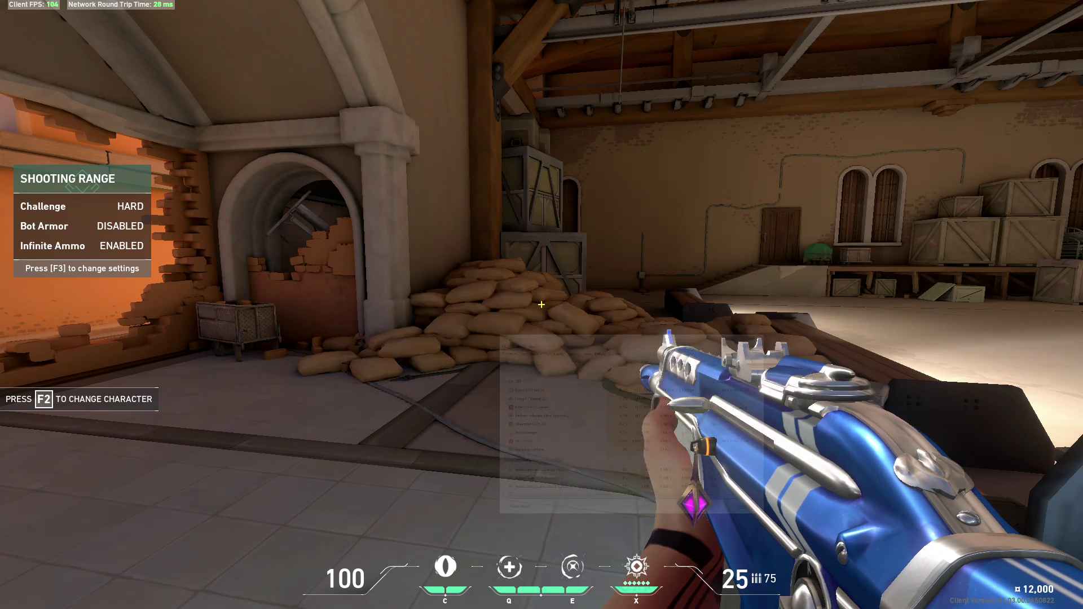
key("Escape")
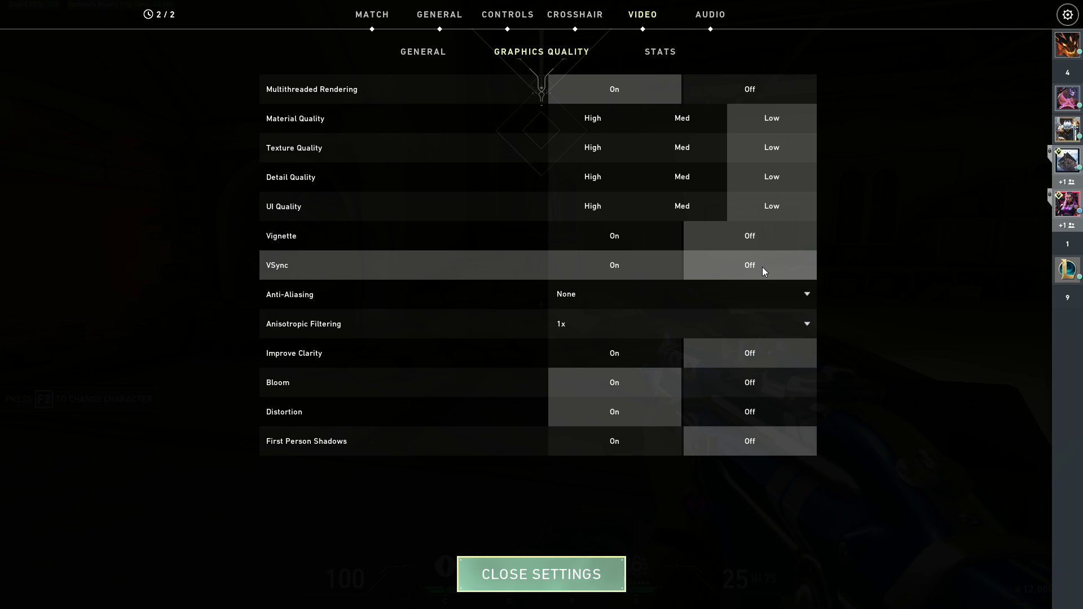
left_click(616, 268)
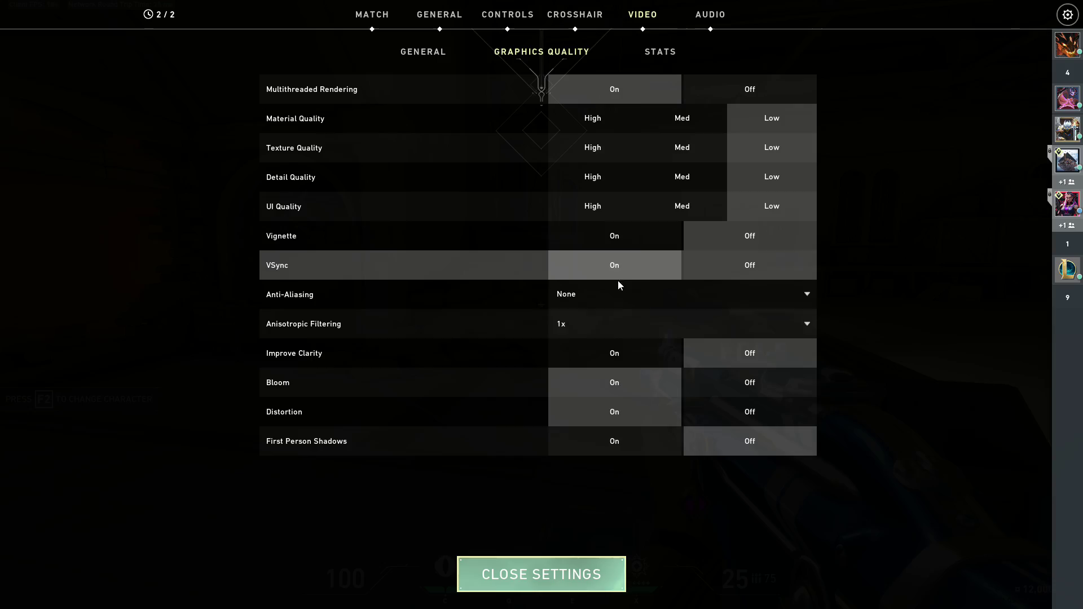
left_click(561, 580)
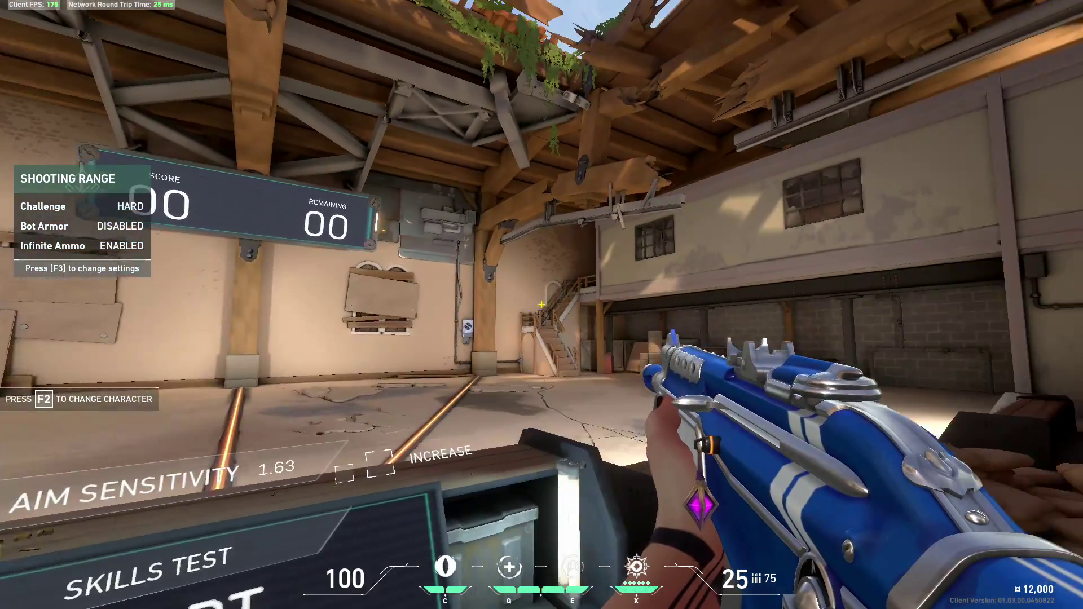
key("Escape")
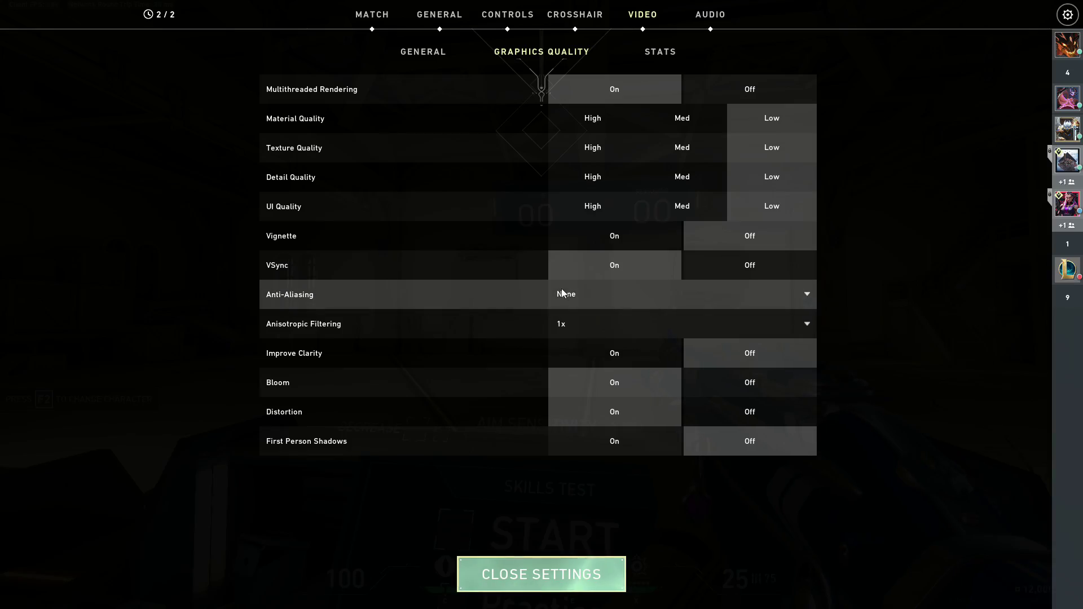
left_click(768, 267)
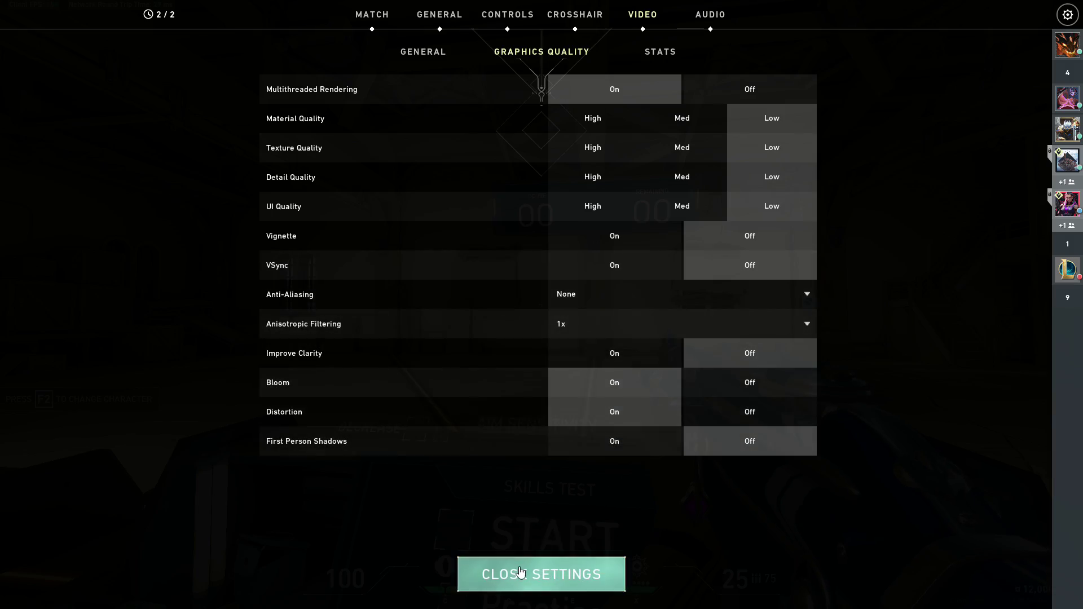
left_click(527, 574)
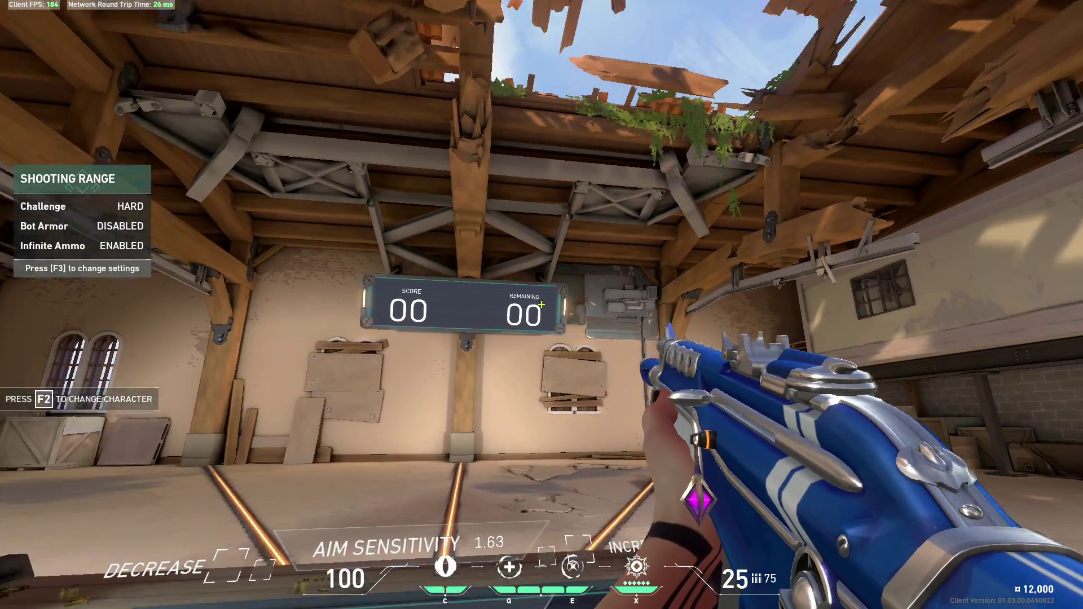
key("Escape")
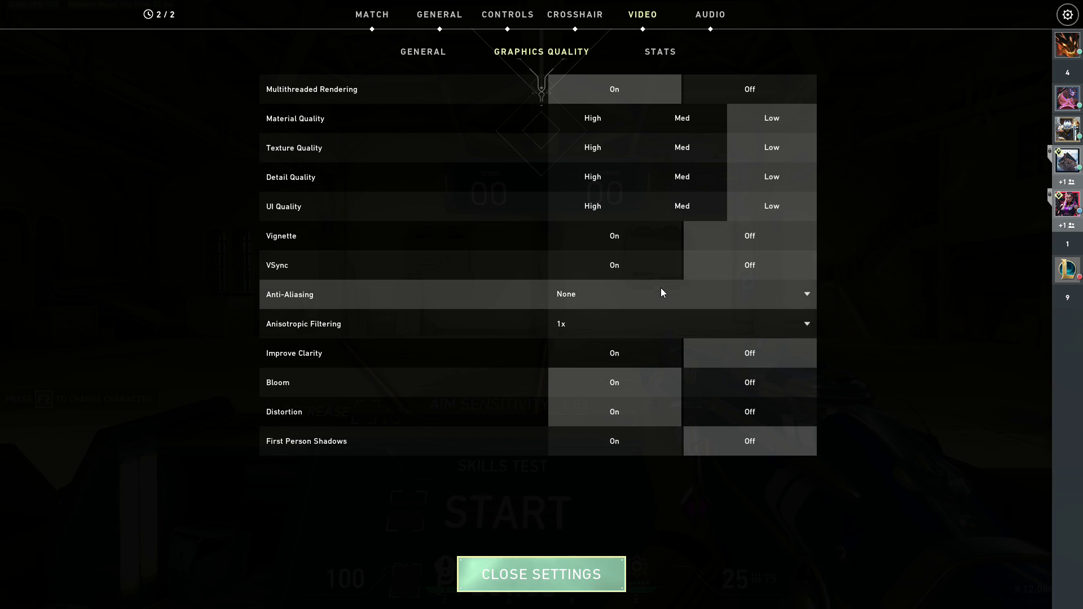
left_click(710, 290)
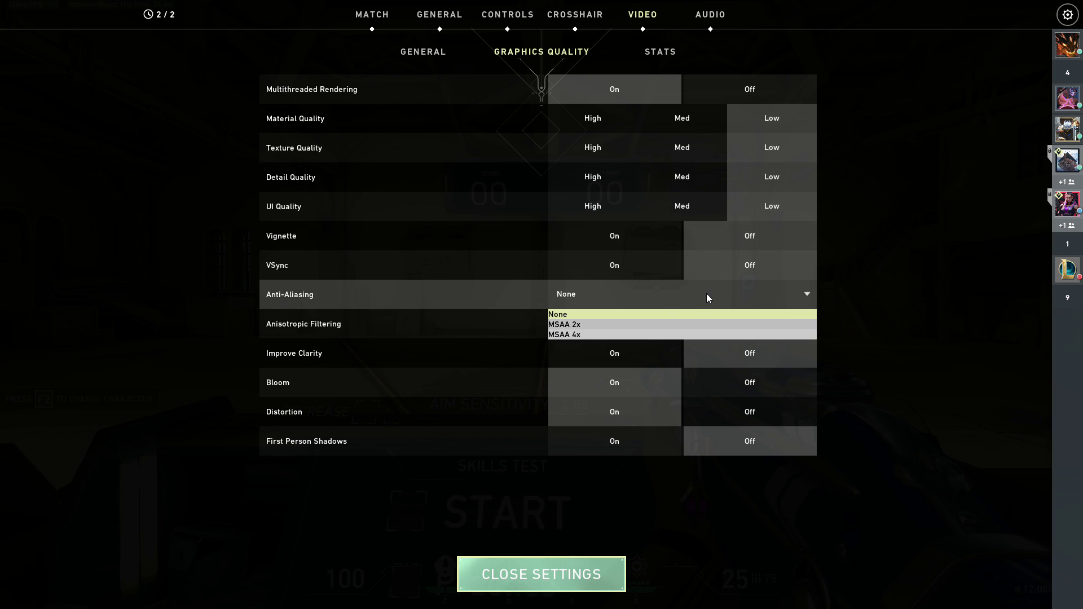
left_click(583, 311)
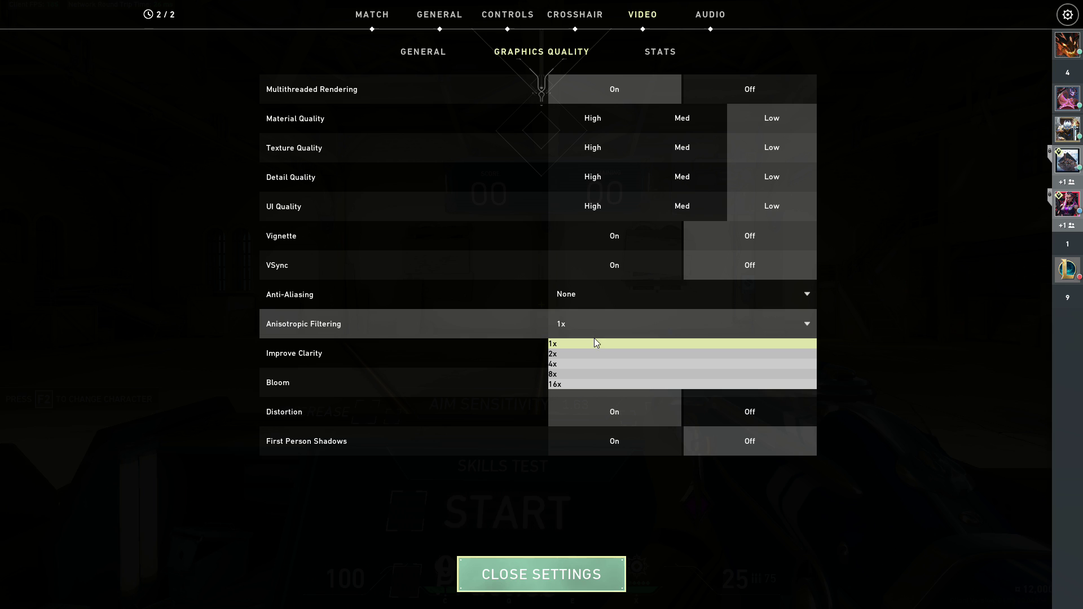
left_click(556, 344)
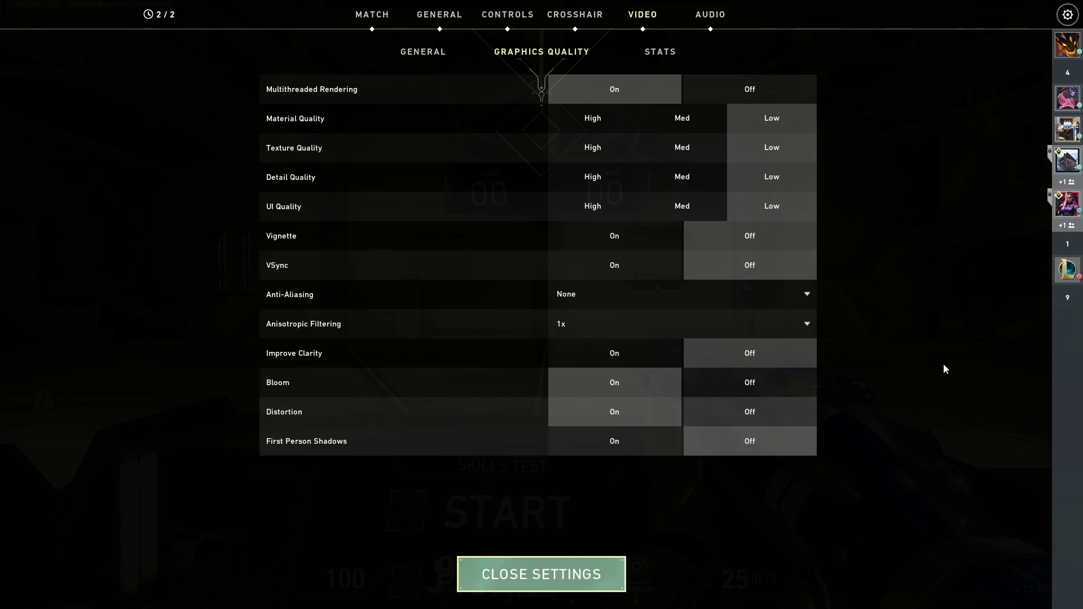
key("Escape")
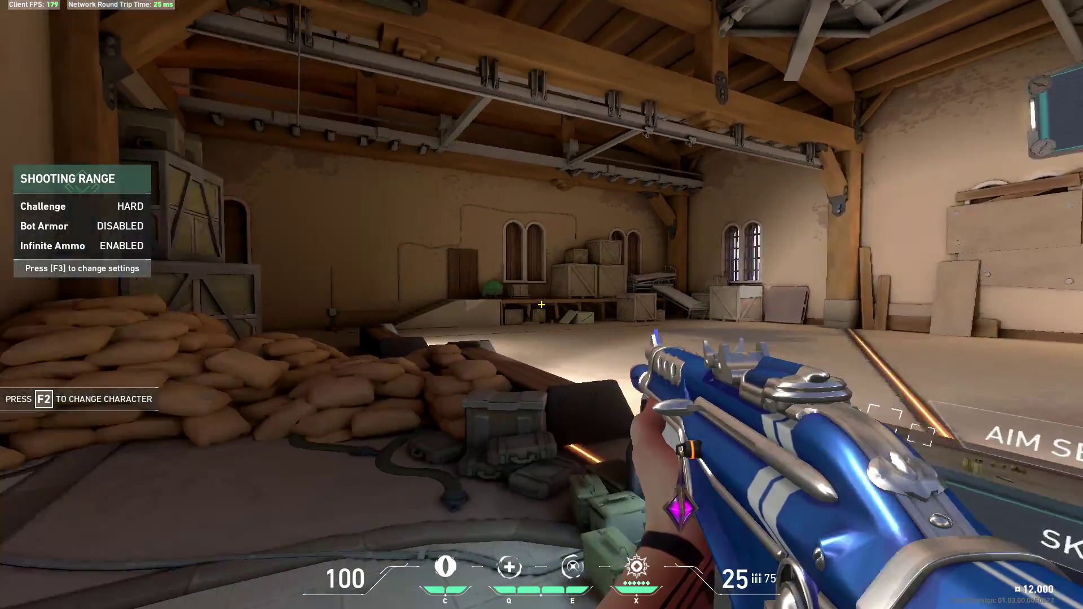
key("w")
key("Escape")
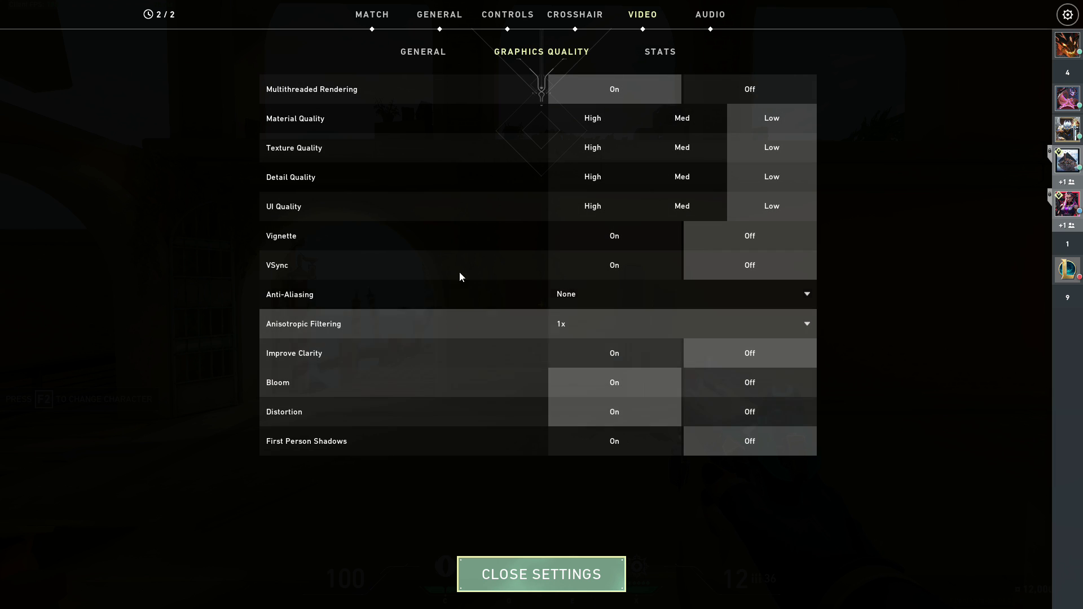
left_click(423, 59)
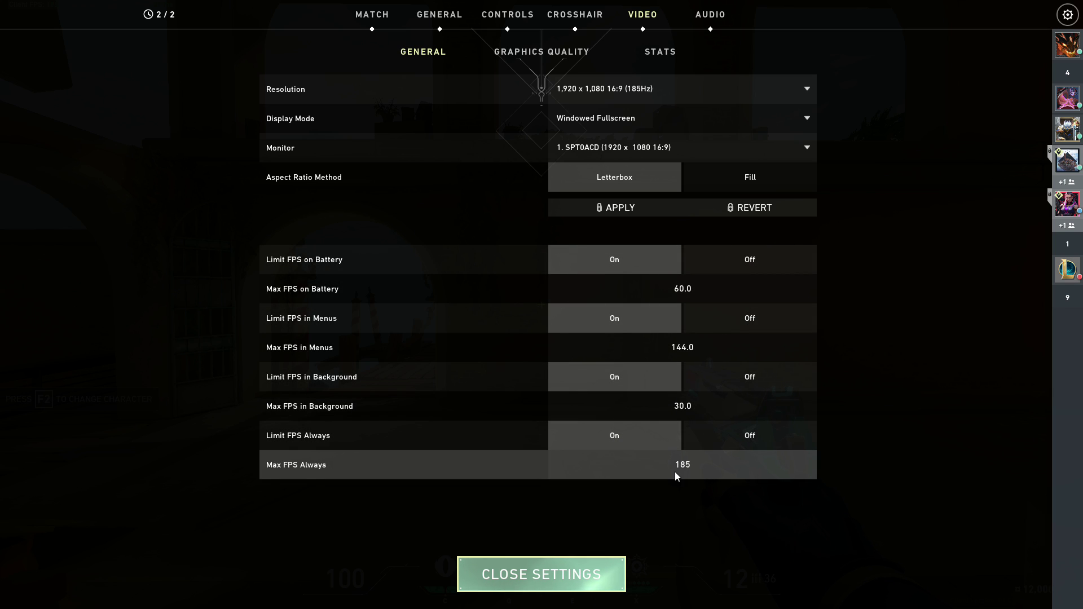
key("Escape")
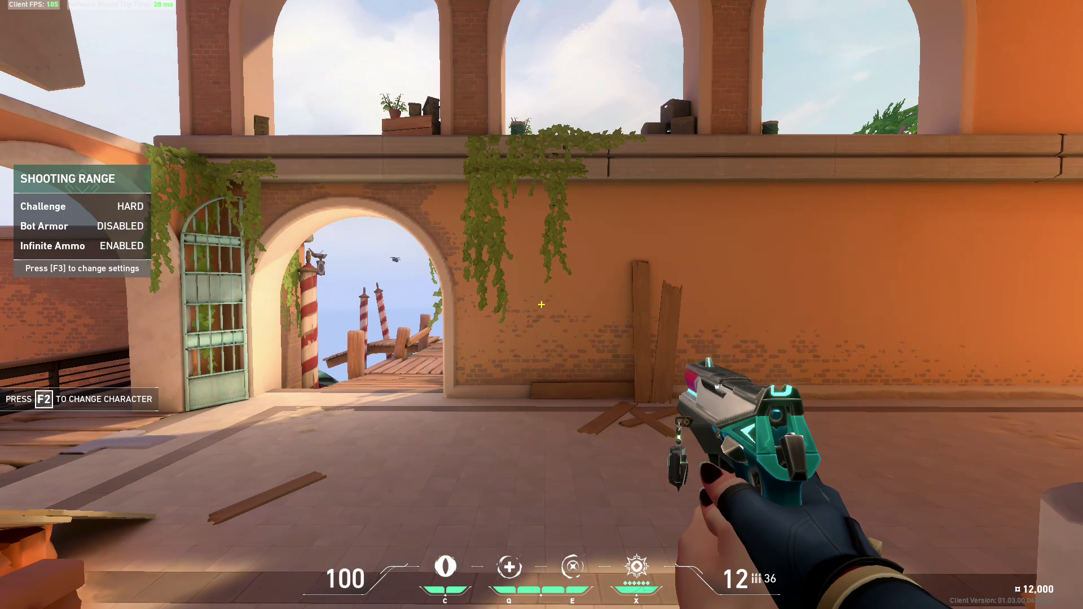
Review Radeon Software's instant replay and recording settings, then show the global graphics settings.
key("alt+r")
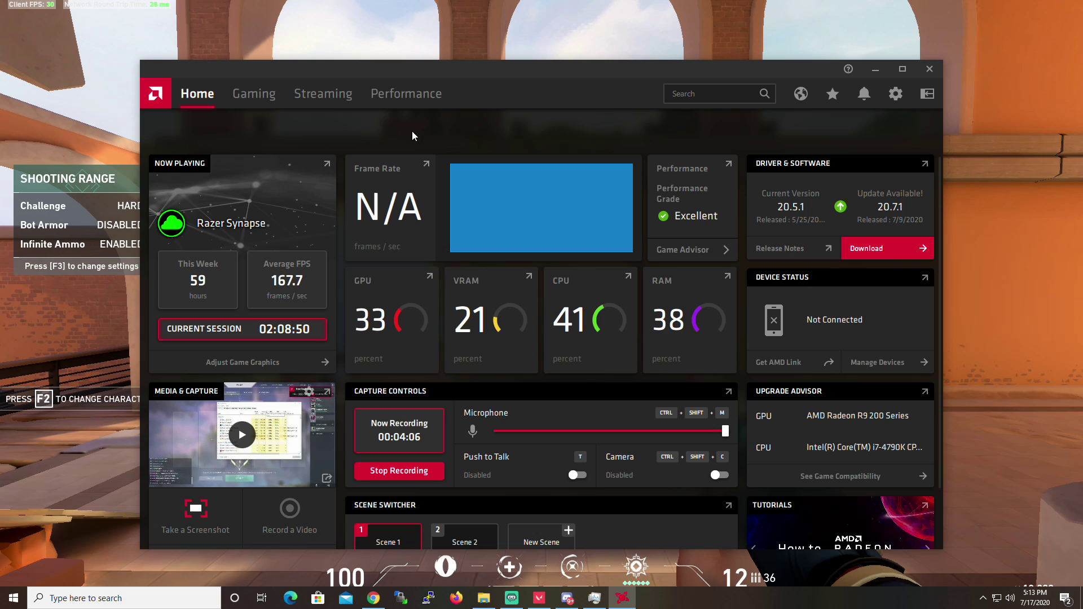
left_click(896, 94)
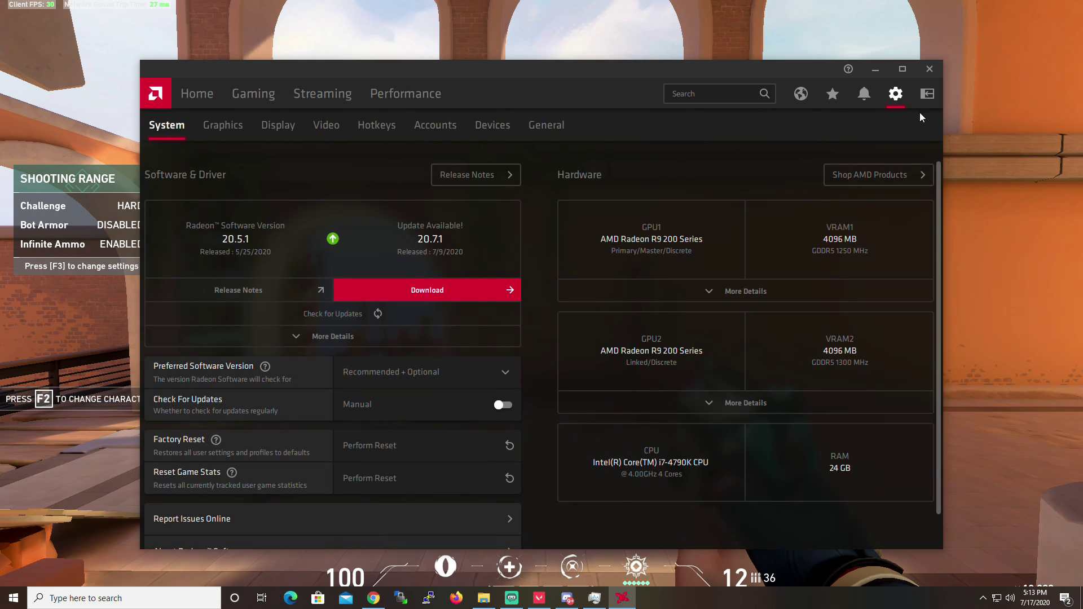
left_click(541, 125)
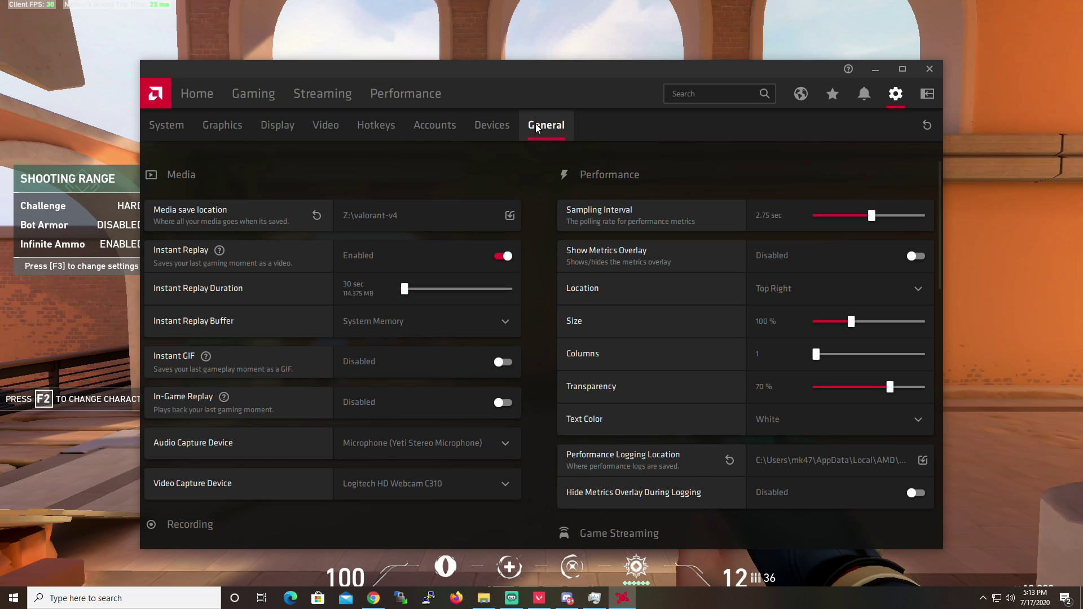
scroll(339, 238, "down", 2)
scroll(339, 237, "down", 8)
scroll(340, 235, "down", 3)
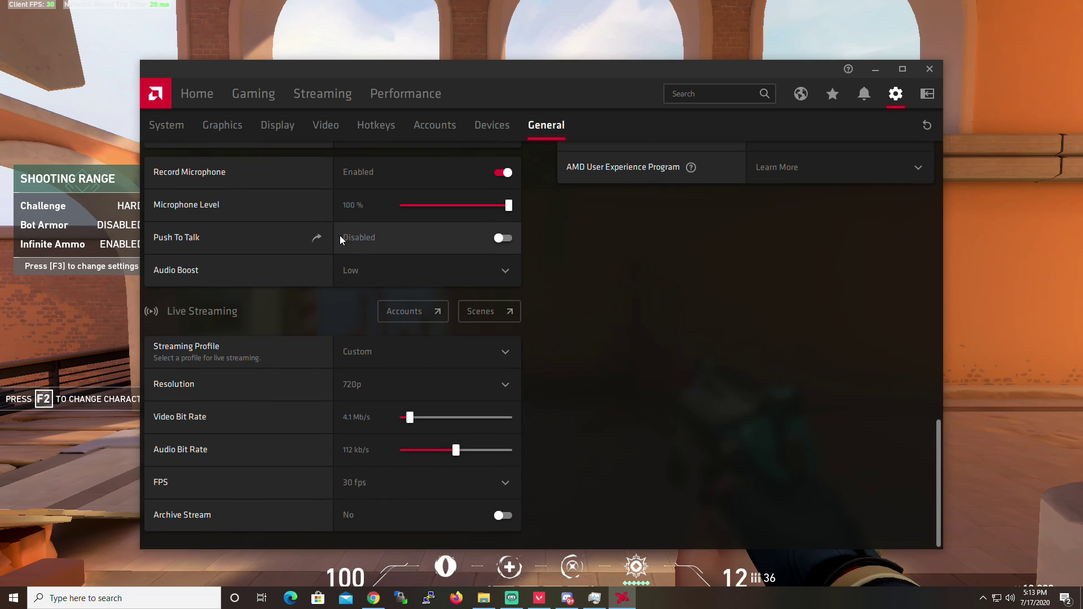
scroll(341, 235, "up", 5)
scroll(343, 235, "up", 8)
left_click(226, 131)
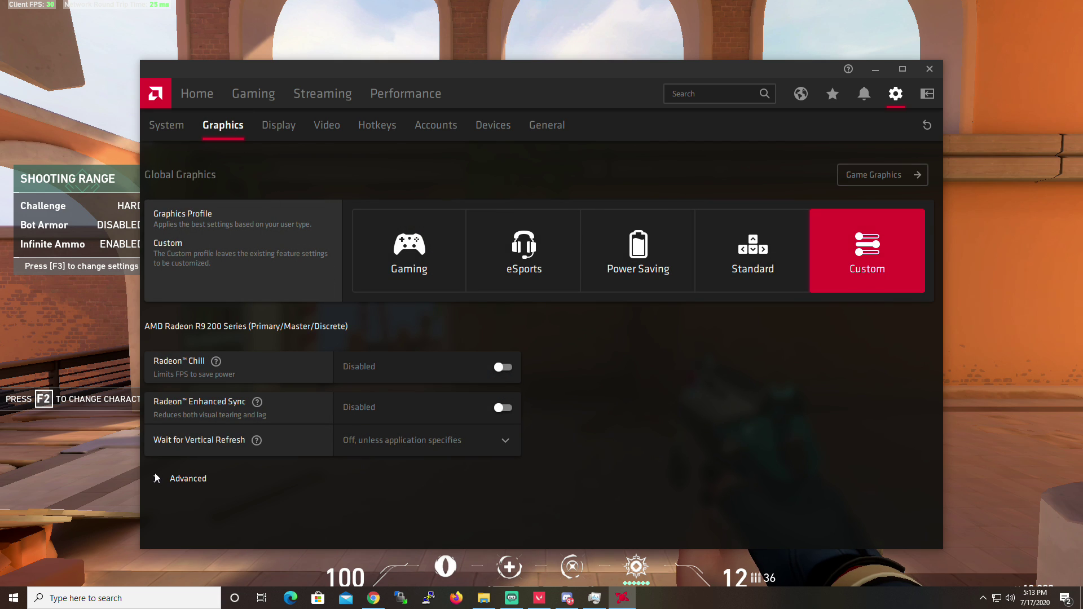
Expand Radeon's advanced graphics options and set Wait for Vertical Refresh to Always off.
left_click(156, 477)
scroll(282, 361, "down", 2)
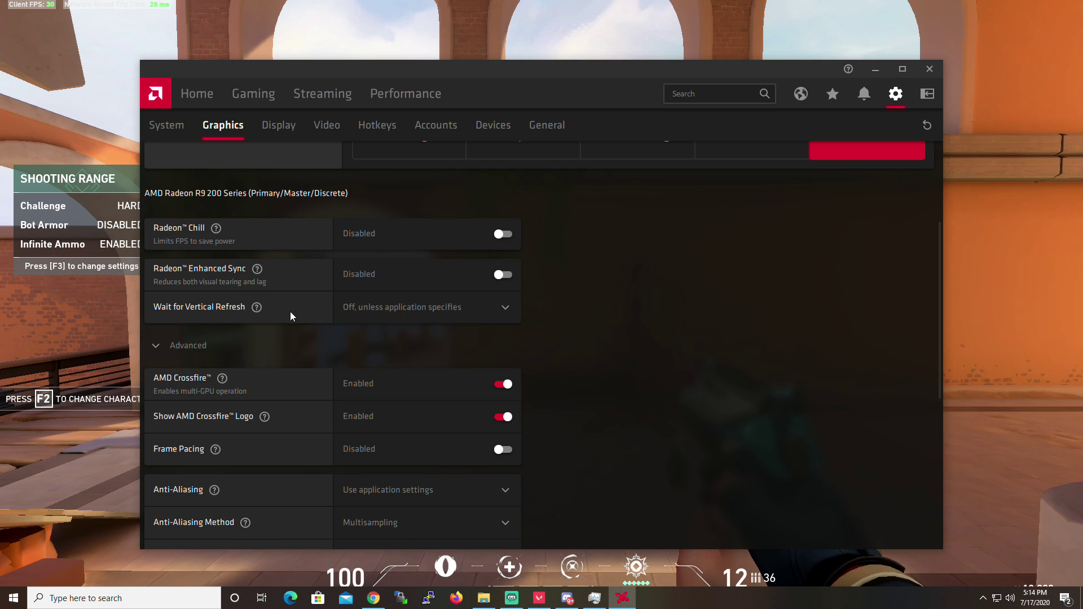
mouse_move(256, 440)
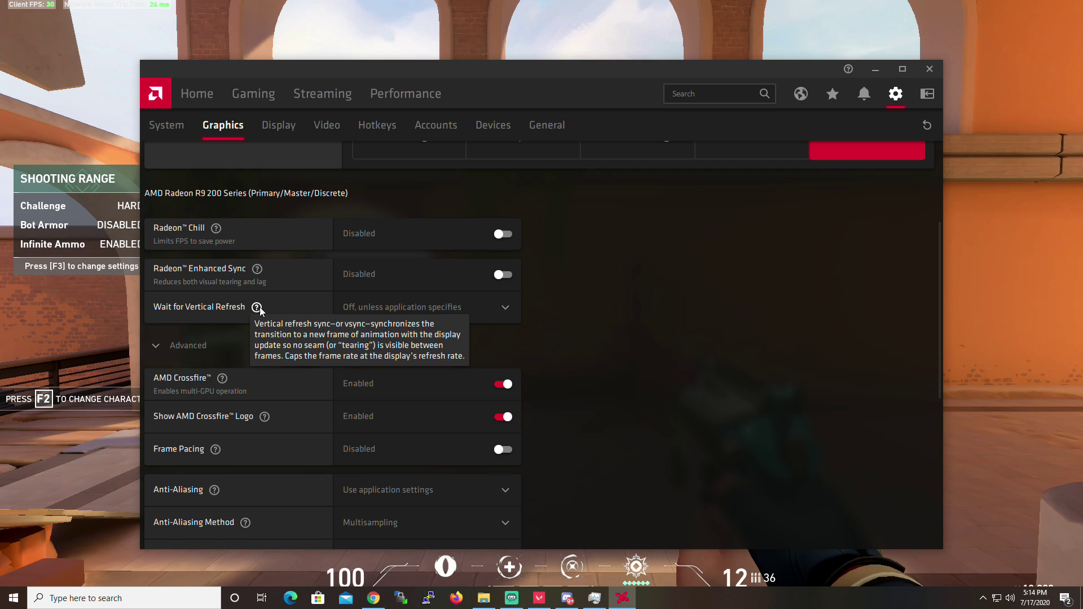
left_click(505, 308)
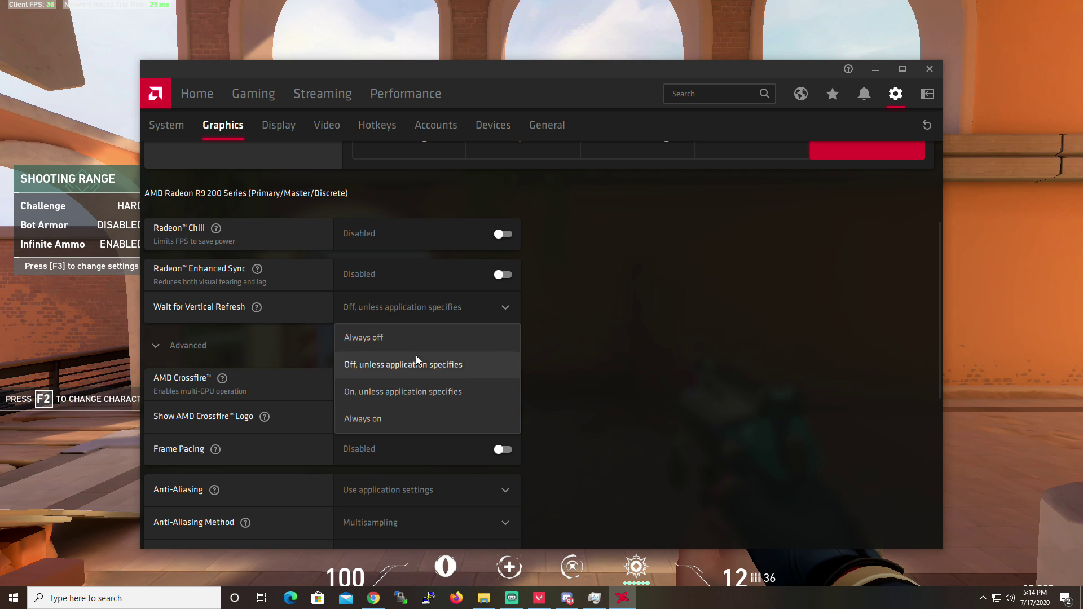
left_click(421, 339)
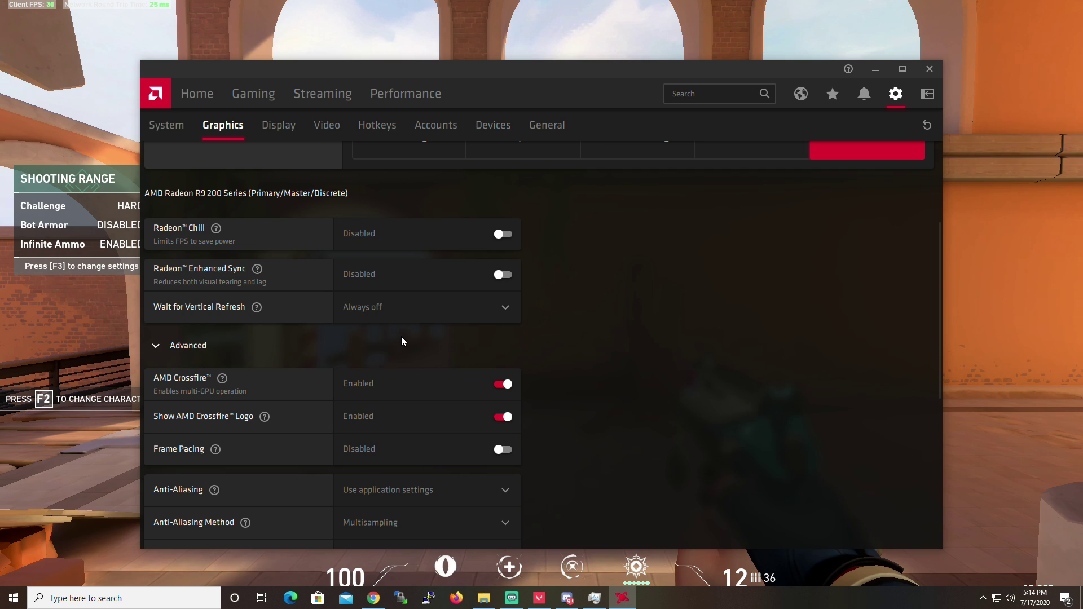
scroll(263, 320, "down", 2)
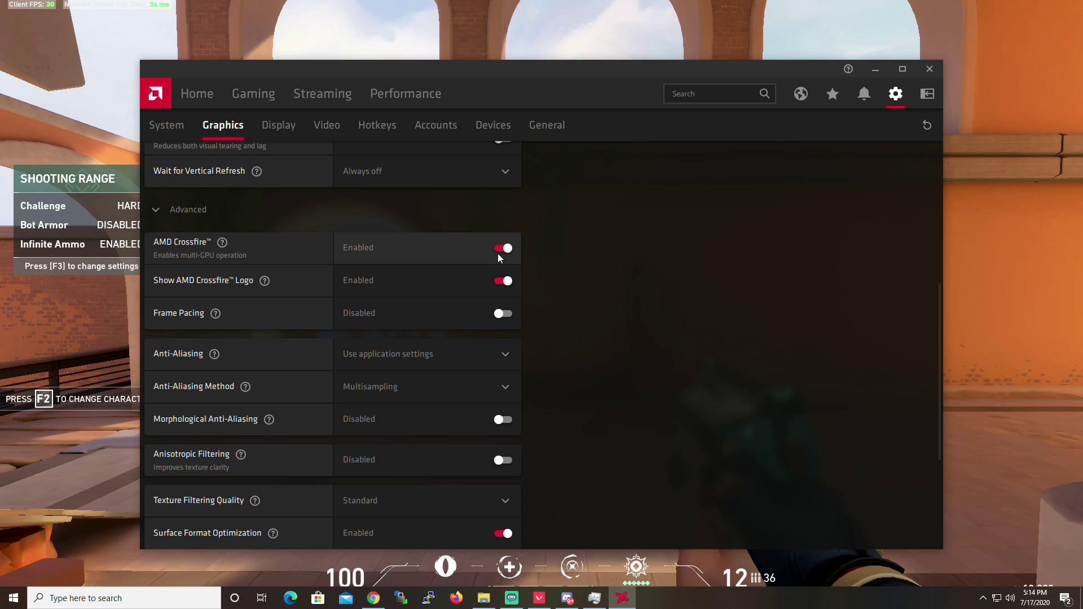
scroll(502, 305, "down", 1)
scroll(468, 254, "down", 2)
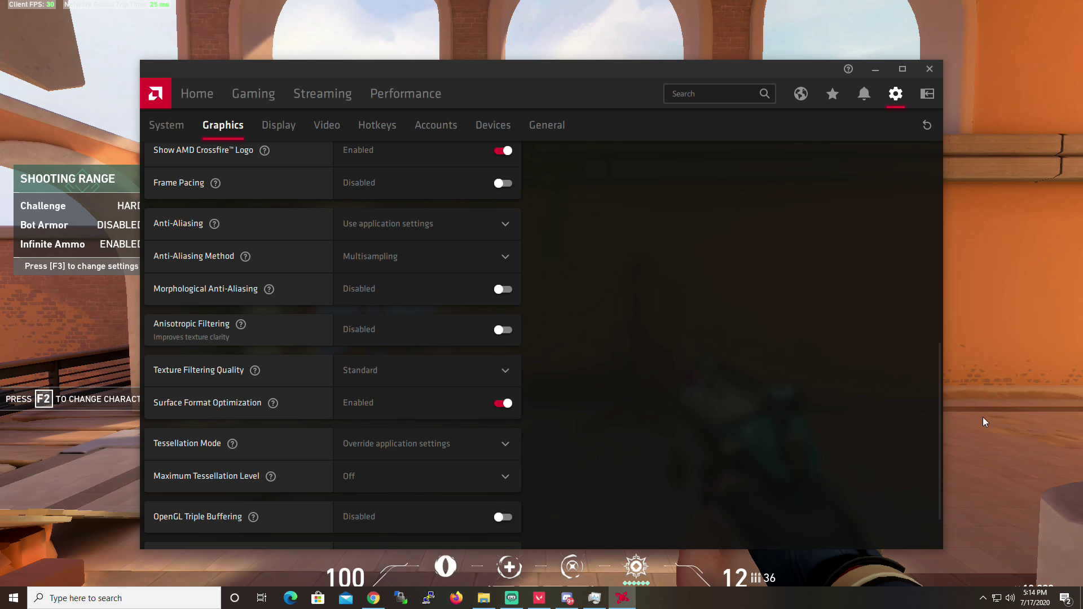
Return to VALORANT, glance at the Graphics Quality list, and close it back to the range.
left_click(984, 375)
key("Escape")
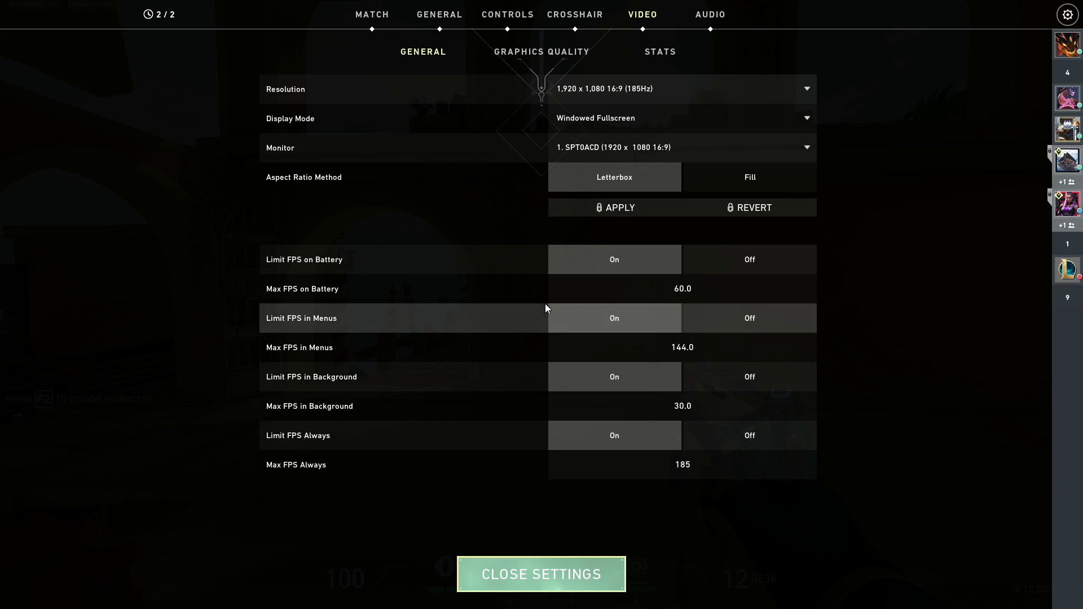
left_click(550, 54)
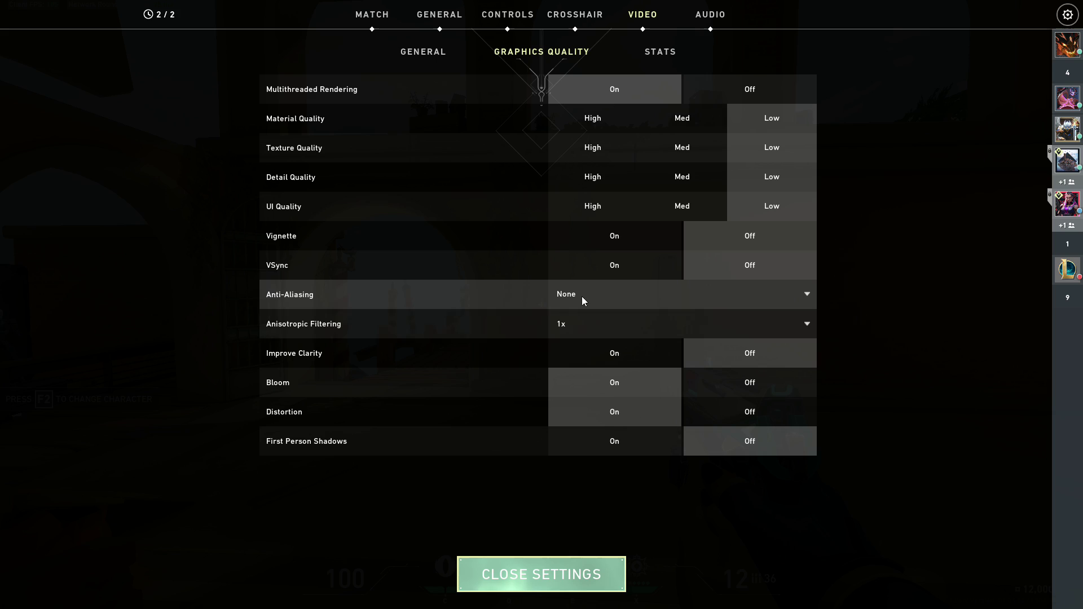
key("Escape")
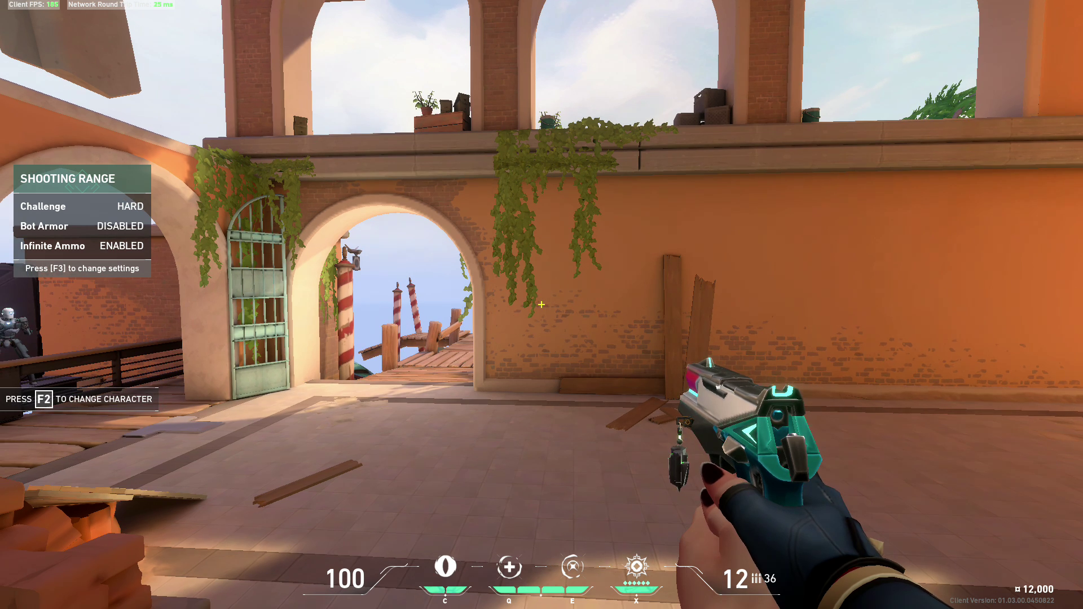
key("Escape")
key("Escape")
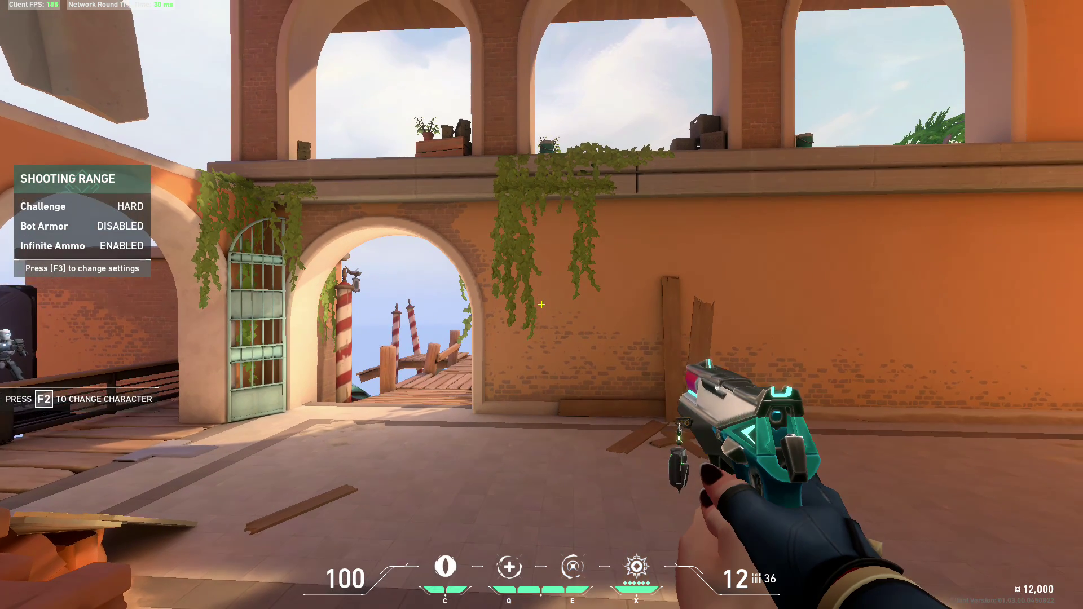
key("alt+Tab")
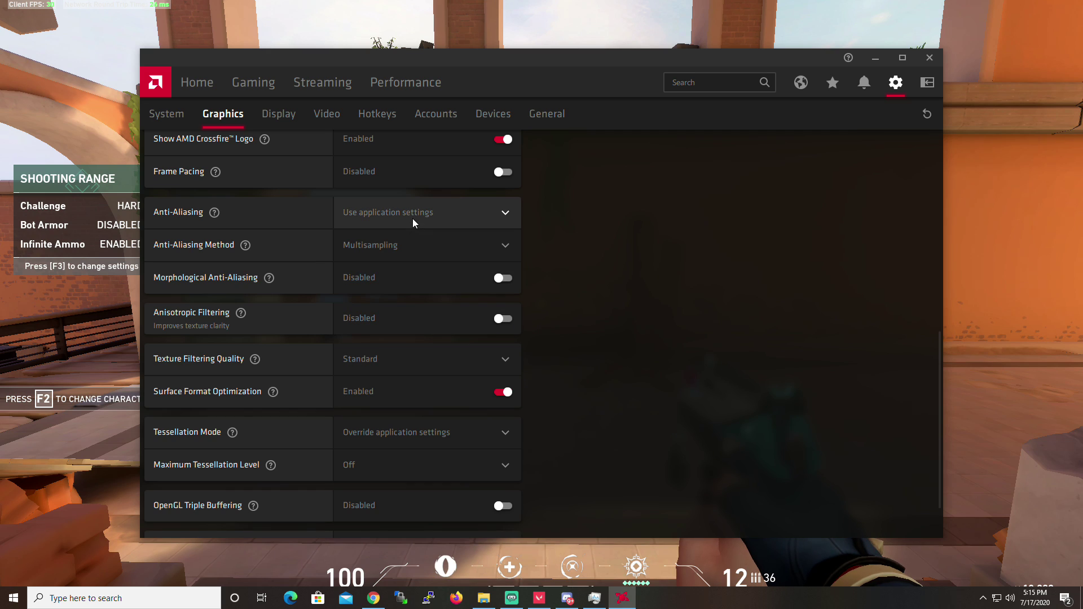
mouse_move(214, 213)
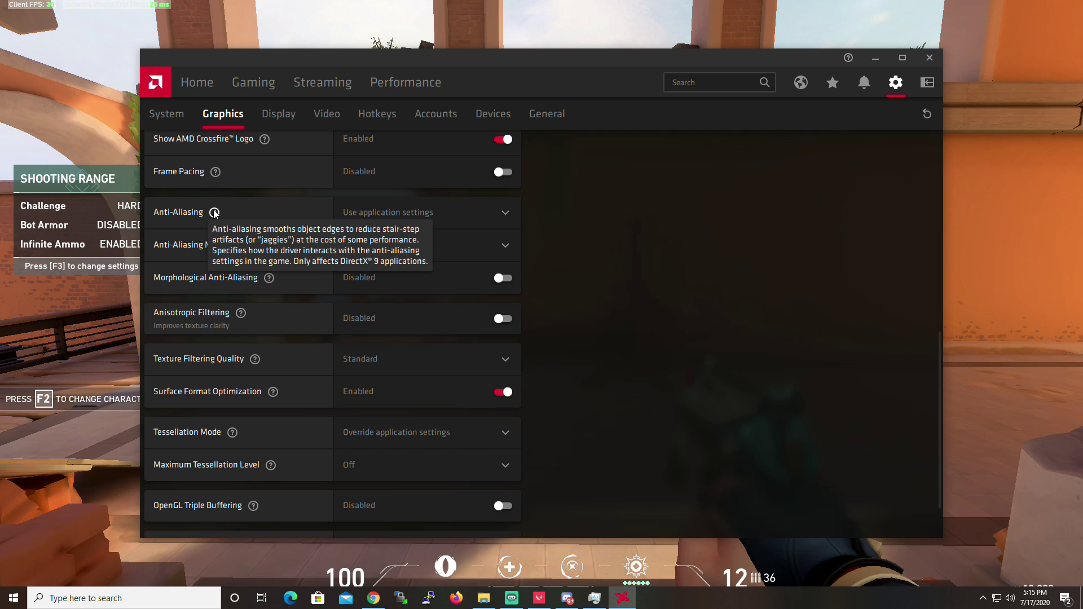
left_click(408, 211)
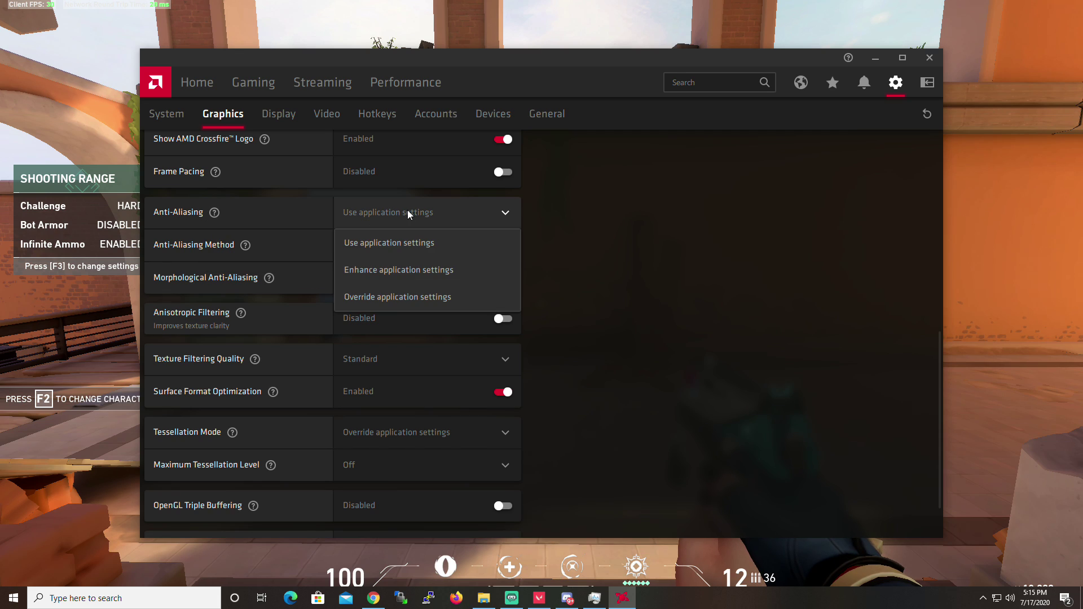
left_click(400, 238)
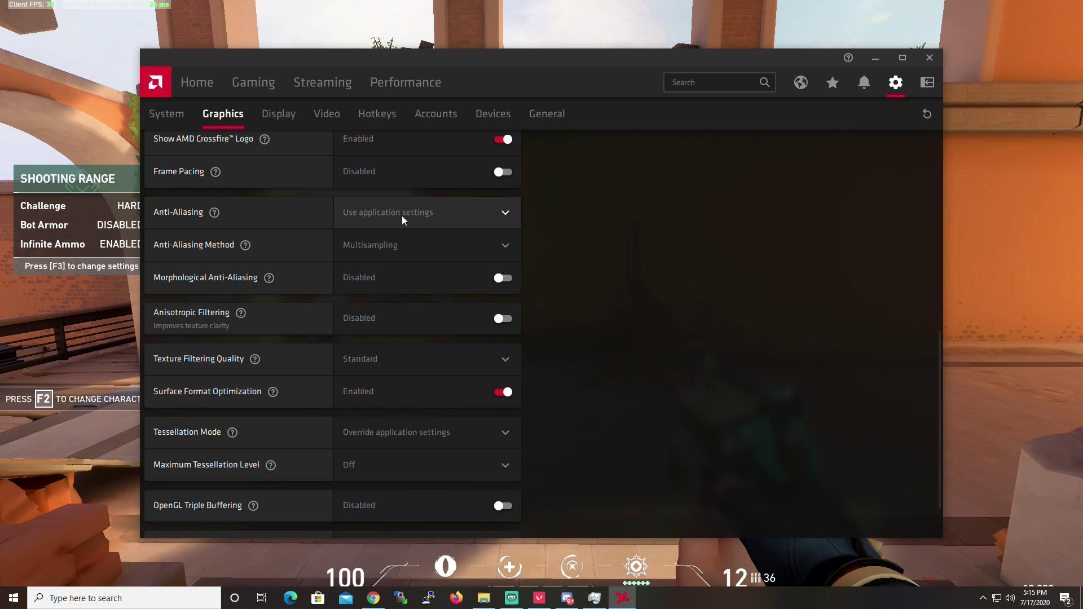
left_click(506, 252)
mouse_move(245, 245)
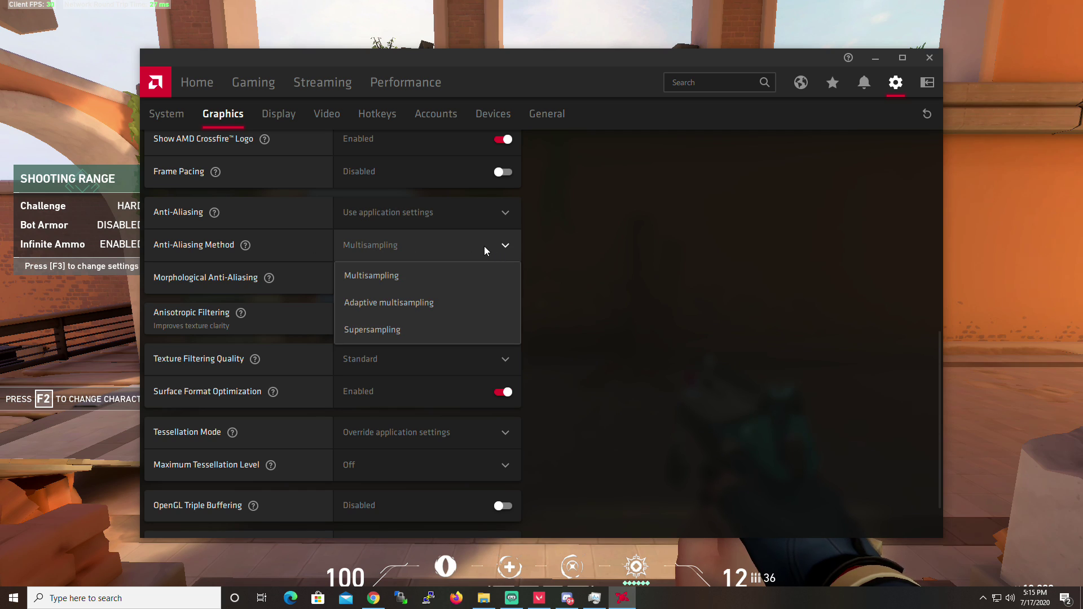
left_click(389, 263)
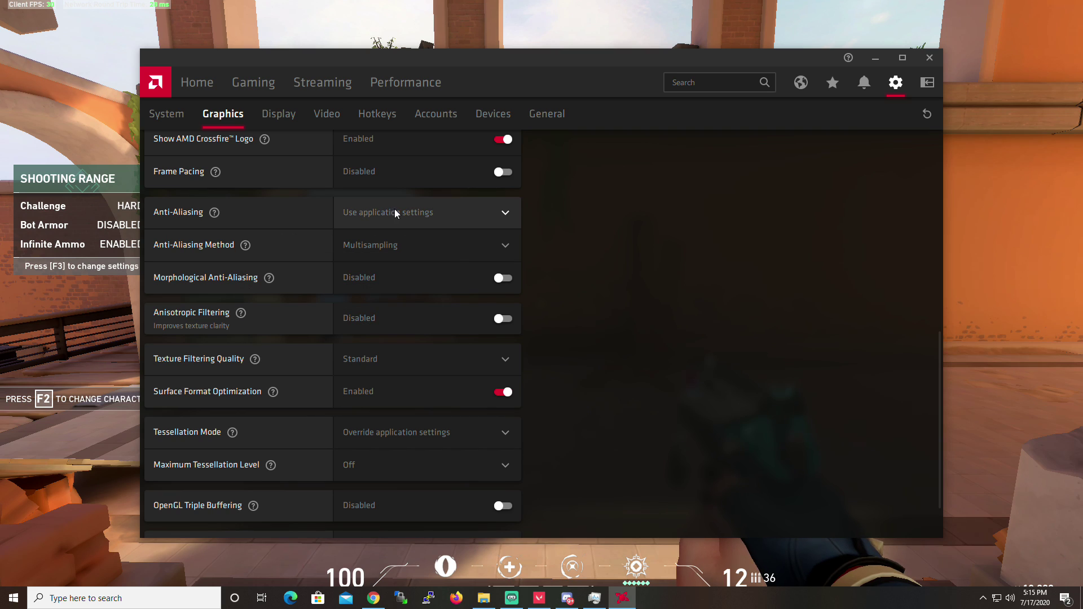
left_click(392, 245)
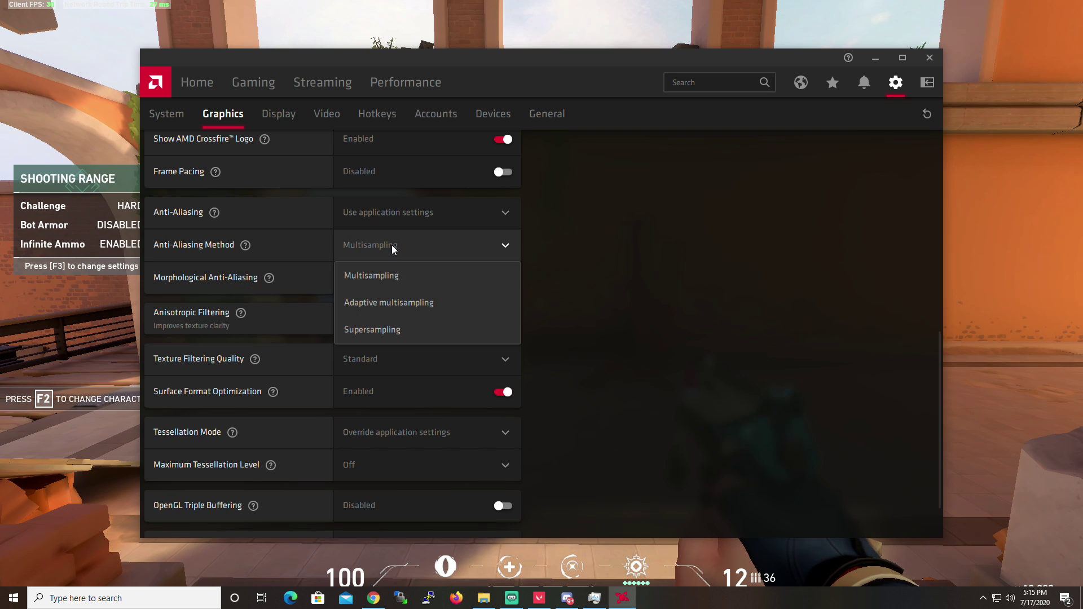
left_click(446, 244)
left_click(514, 242)
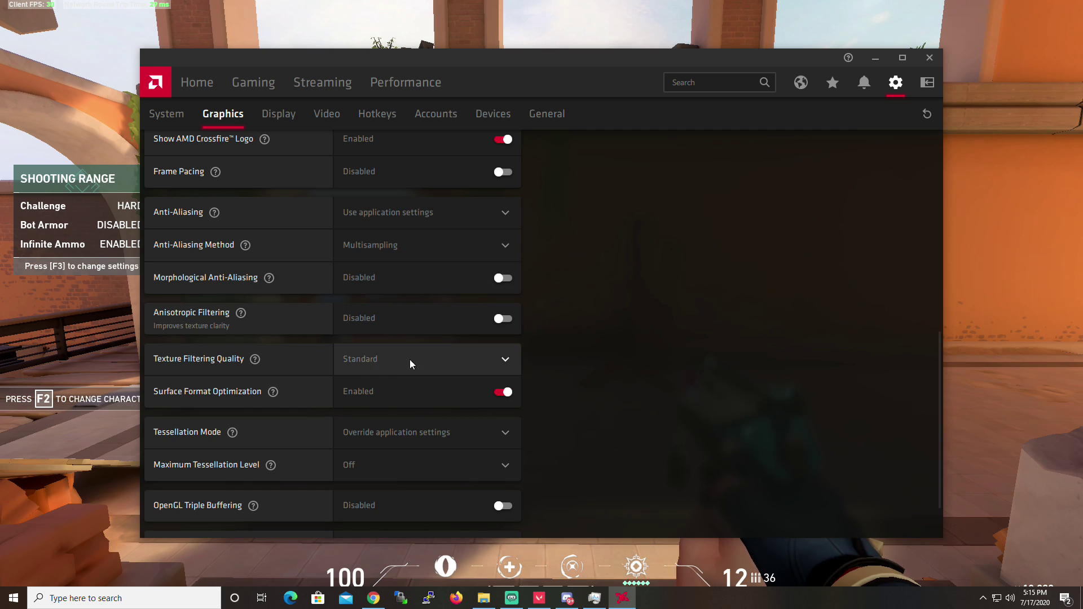
left_click(507, 361)
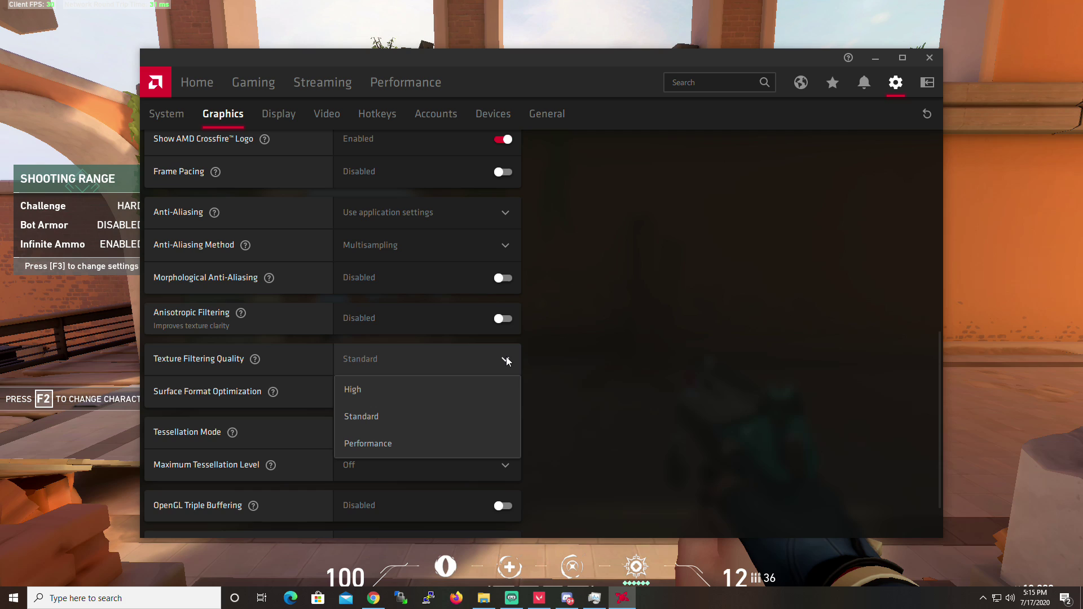
left_click(625, 396)
scroll(451, 356, "down", 2)
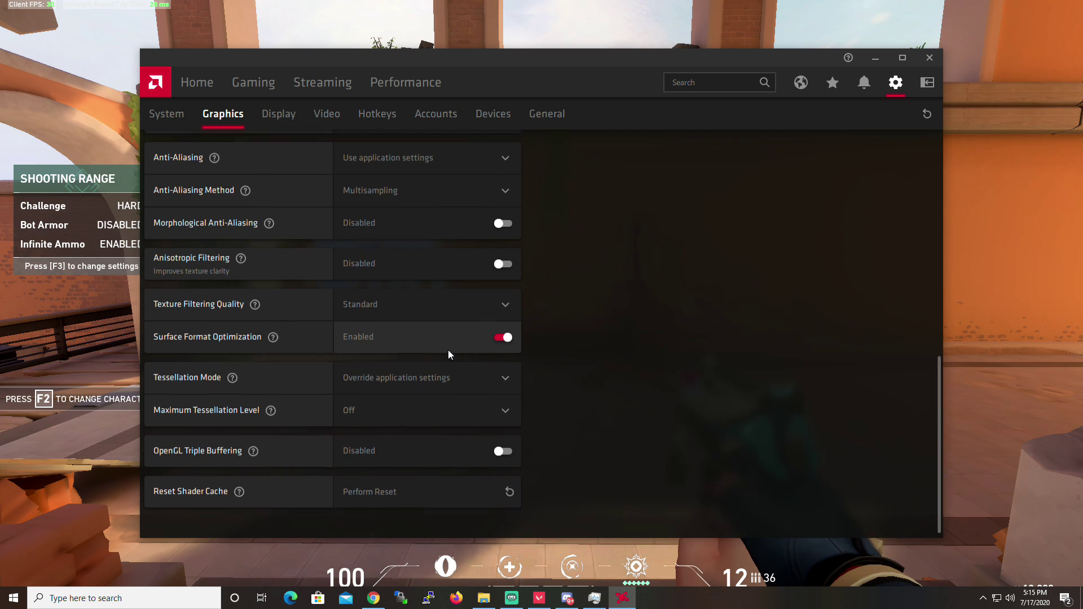
left_click(426, 304)
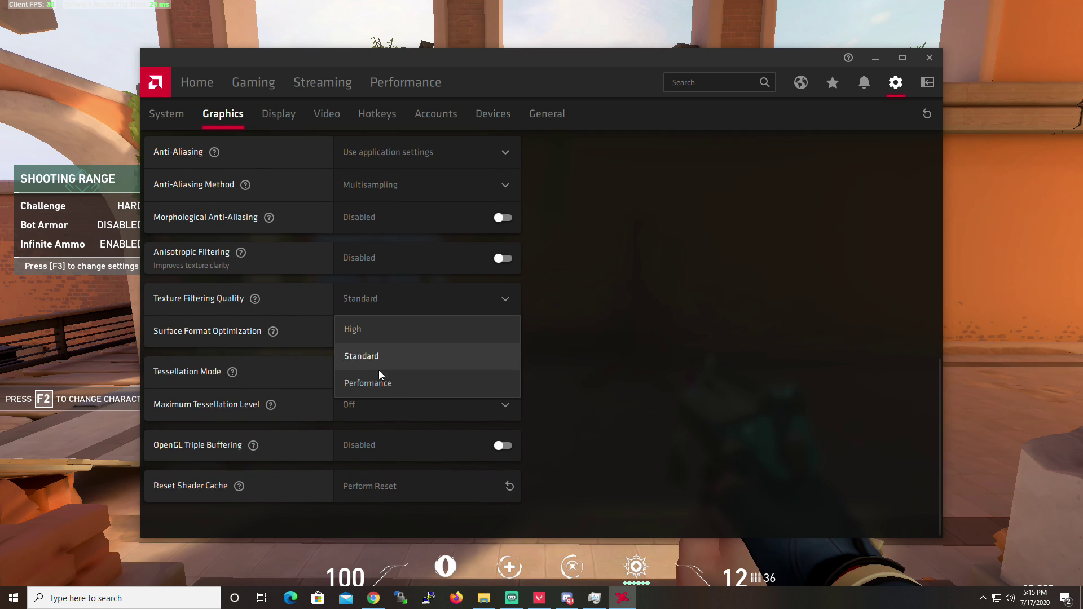
left_click(696, 383)
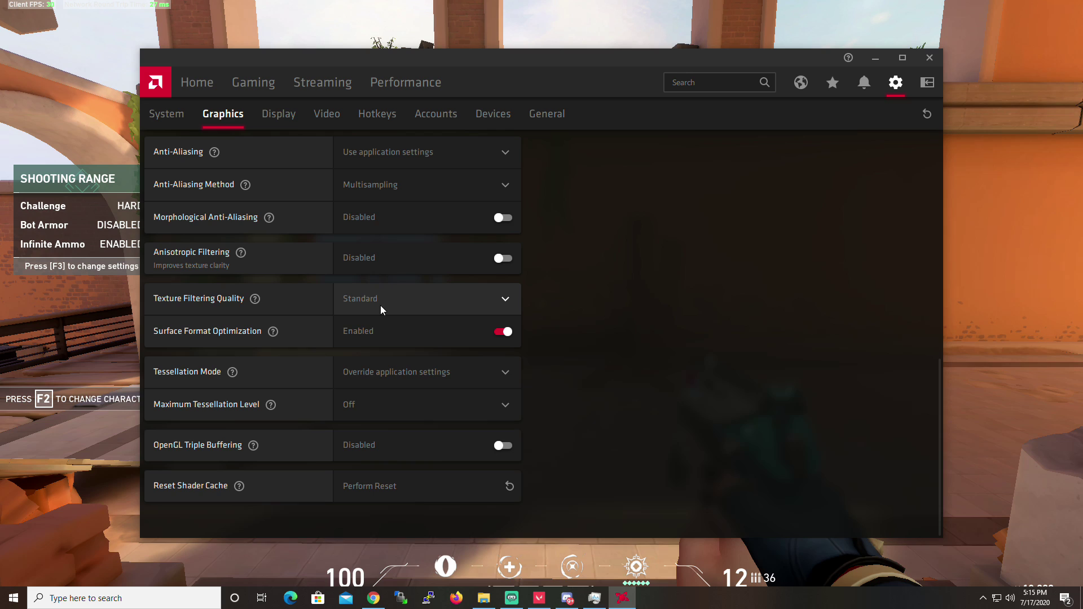
left_click(386, 304)
Set Texture Filtering Quality to Performance and leave Maximum Tessellation Level at Off.
left_click(385, 382)
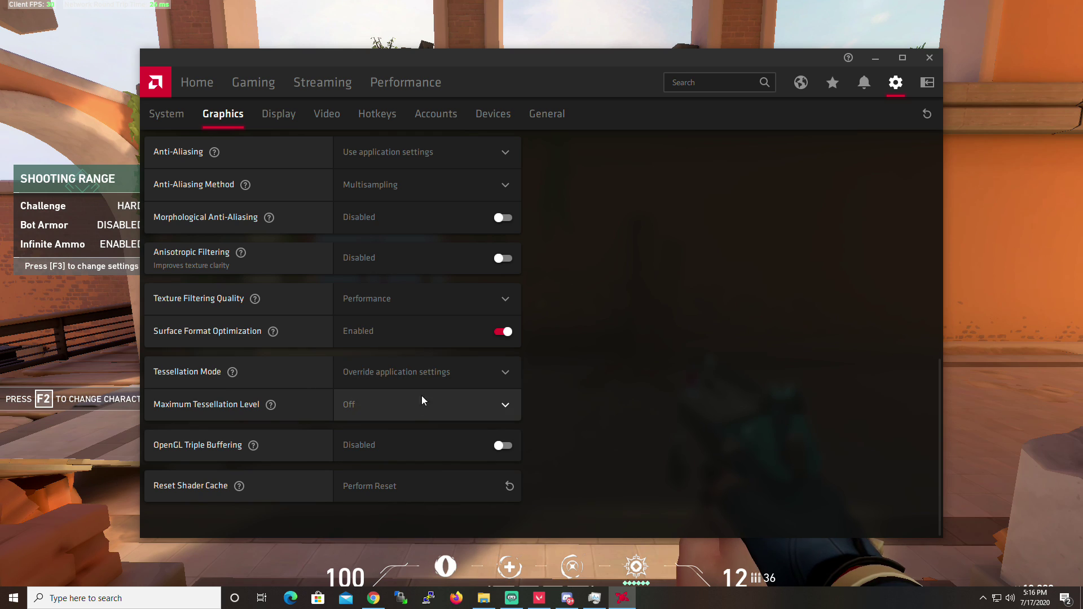
left_click(509, 407)
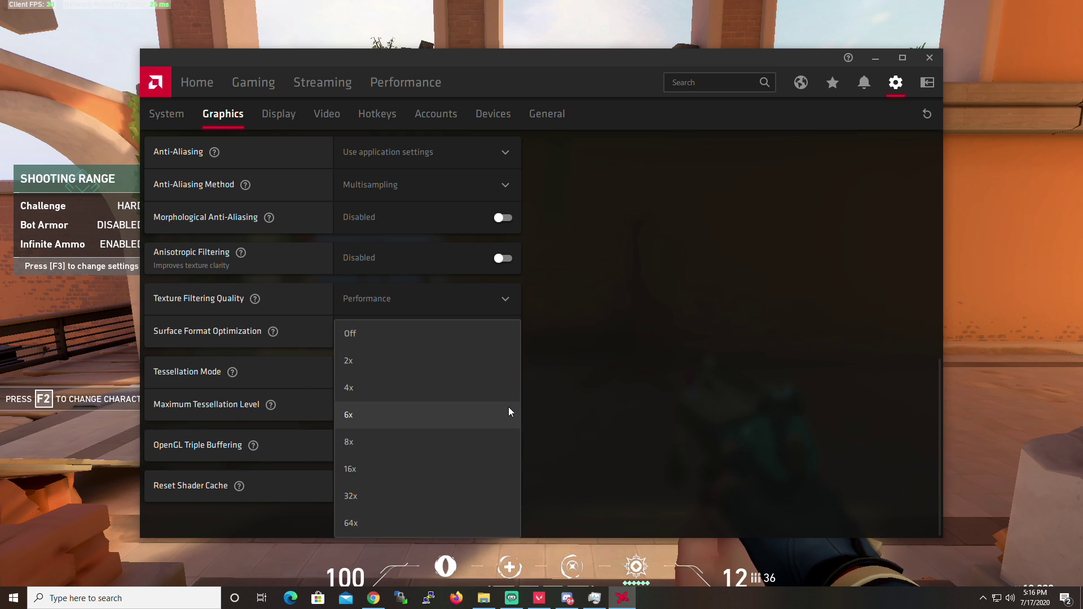
left_click(446, 334)
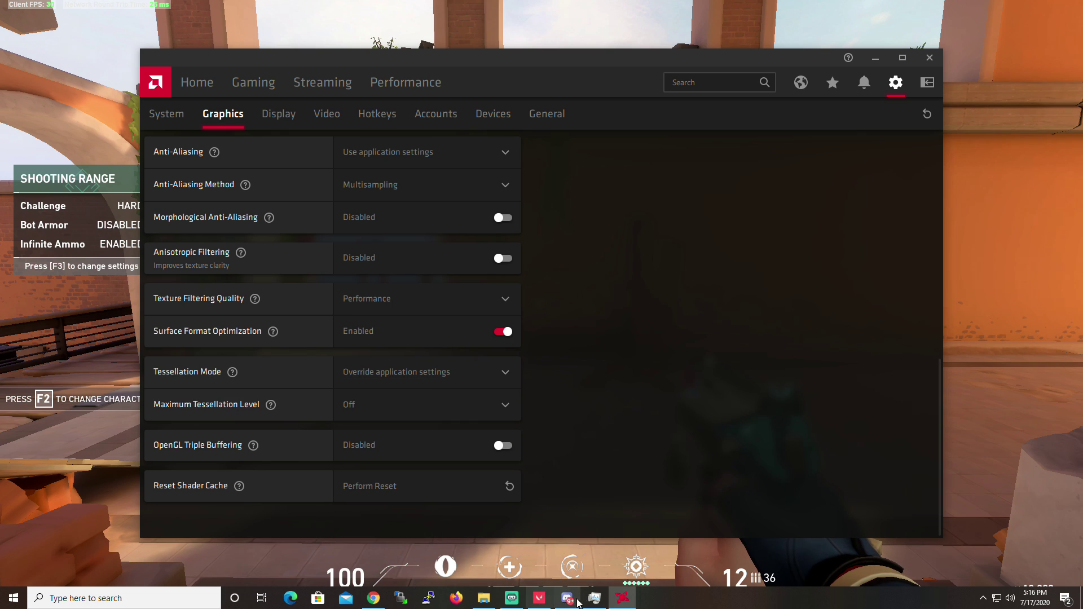
left_click(807, 559)
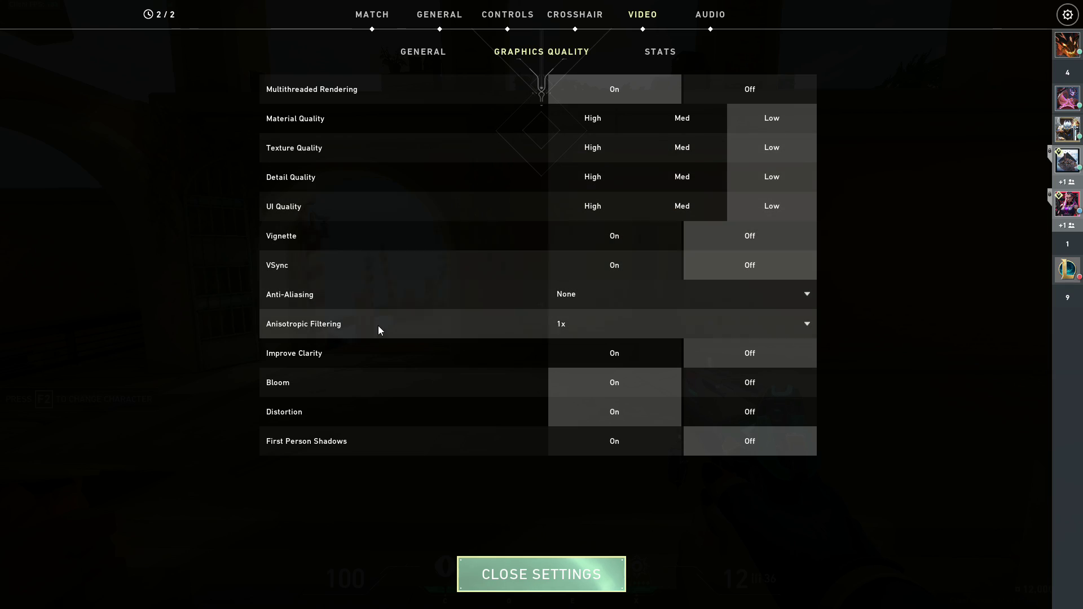
left_click(608, 324)
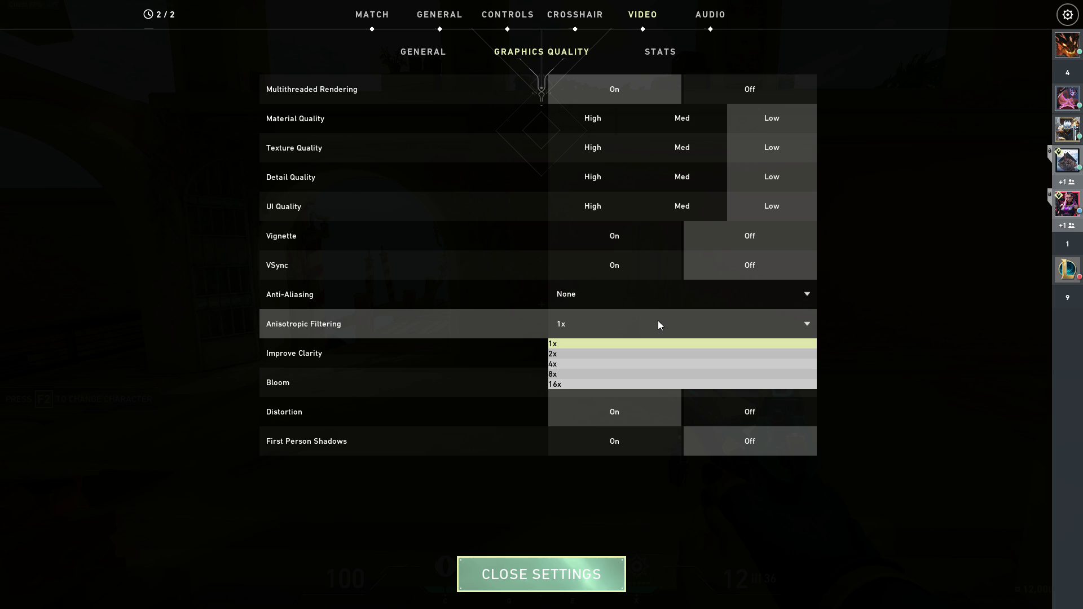
left_click(657, 321)
key("Escape")
key("alt+Tab")
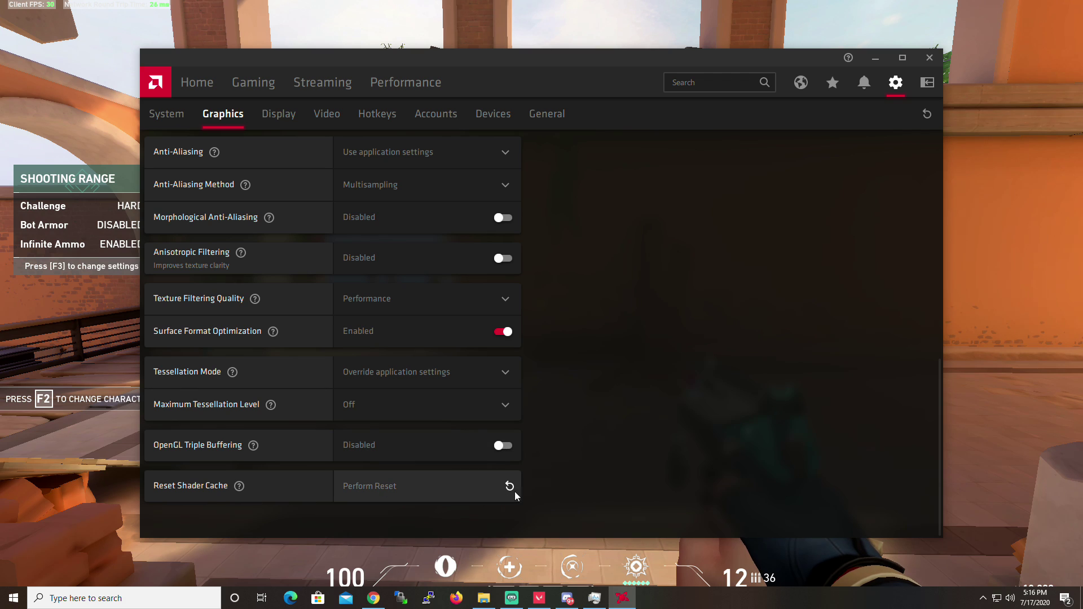
Scroll to the top of Radeon's Graphics tab and switch back to VALORANT's Graphics Quality settings.
scroll(514, 492, "up", 5)
scroll(557, 429, "up", 5)
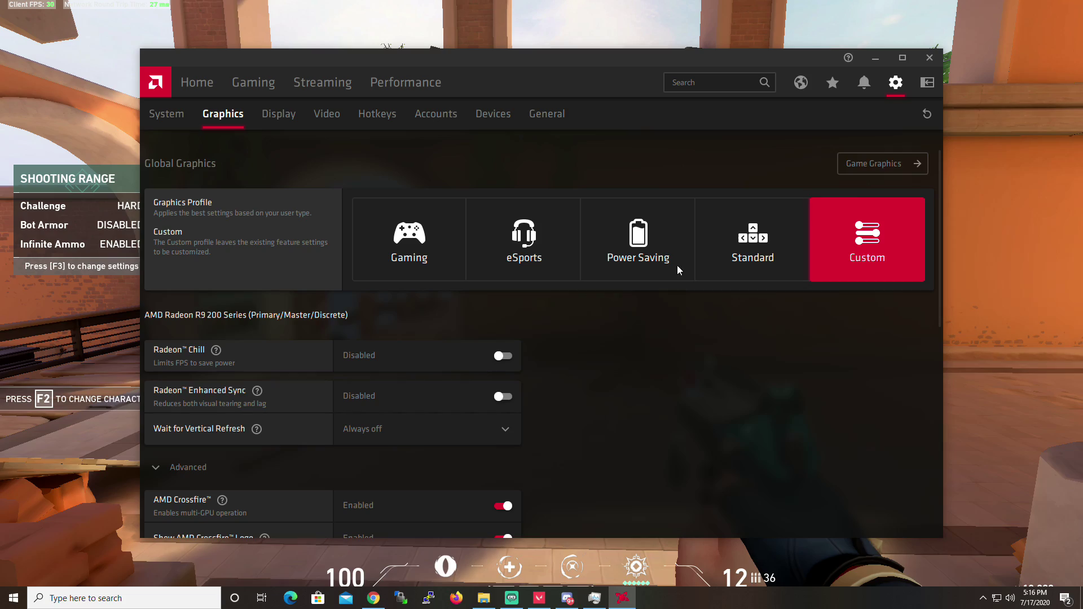
left_click(906, 85)
Bring VALORANT forward and open and close its Graphics Quality settings twice.
key("alt+r")
key("Escape")
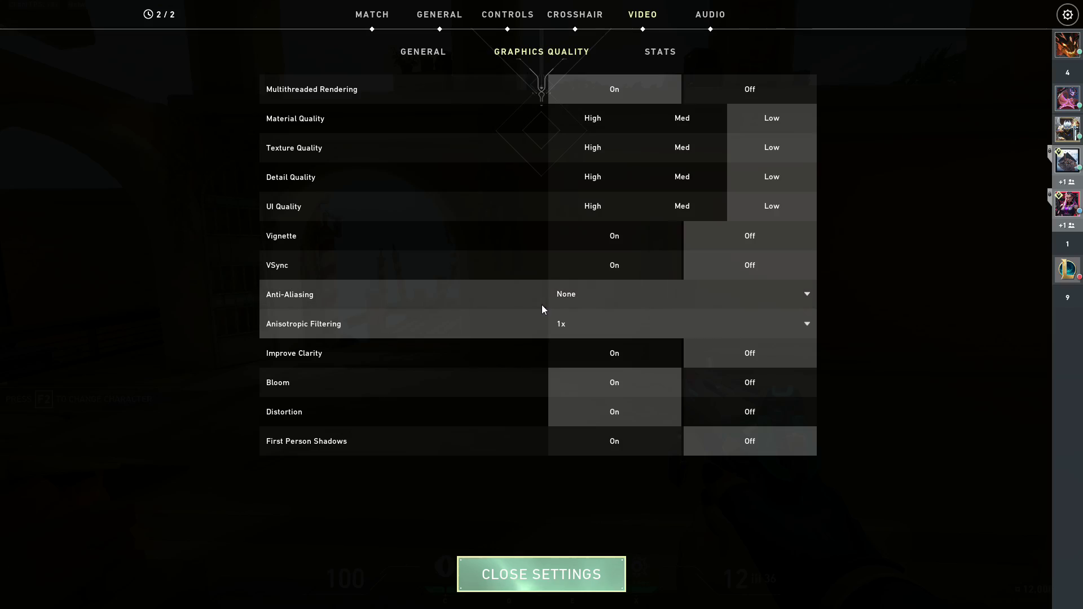
left_click(573, 575)
key("Escape")
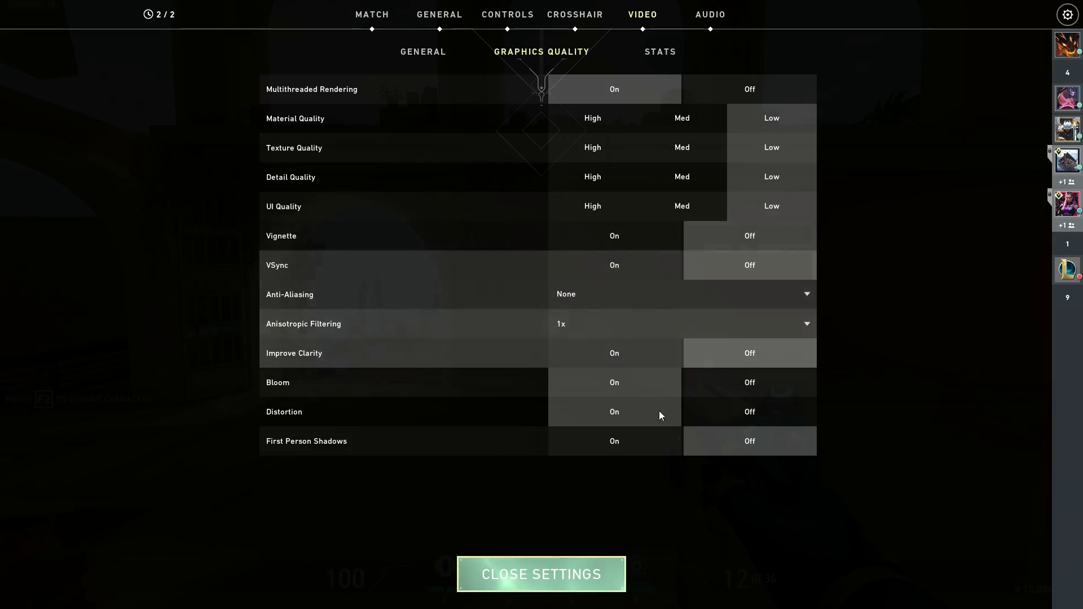
left_click(587, 564)
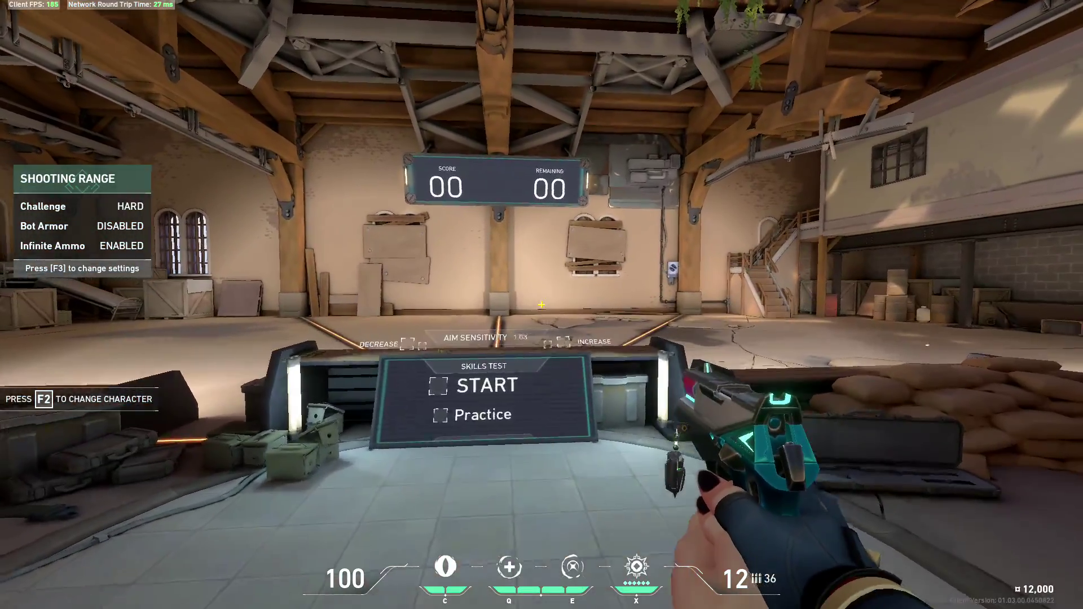
Walk toward the target gate and bring up Radeon's System page showing driver 20.5.1.
key("w")
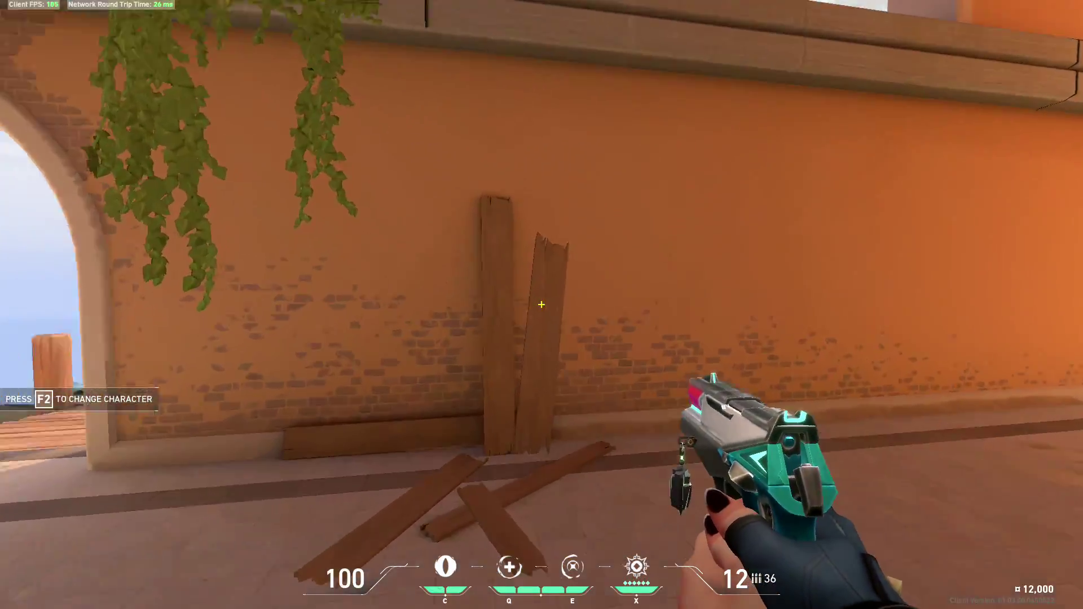
key("s")
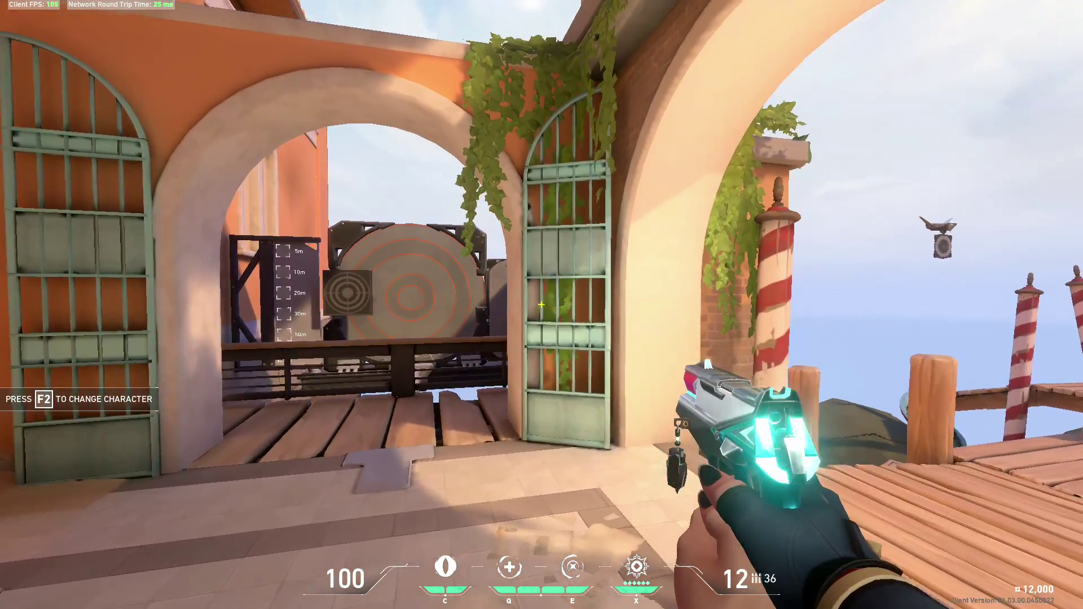
key("Escape")
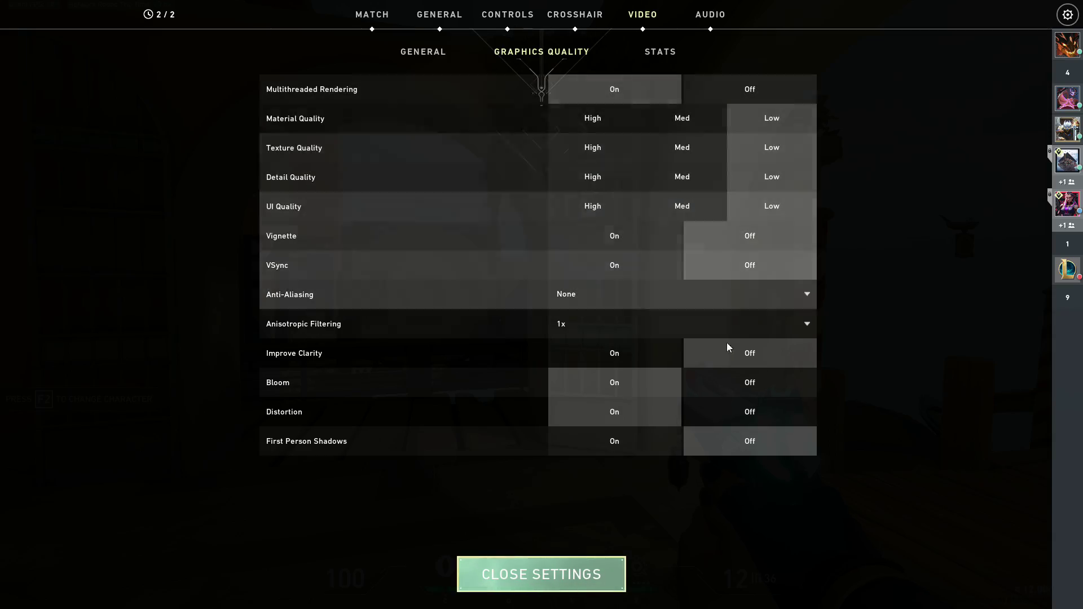
key("Escape")
key("w")
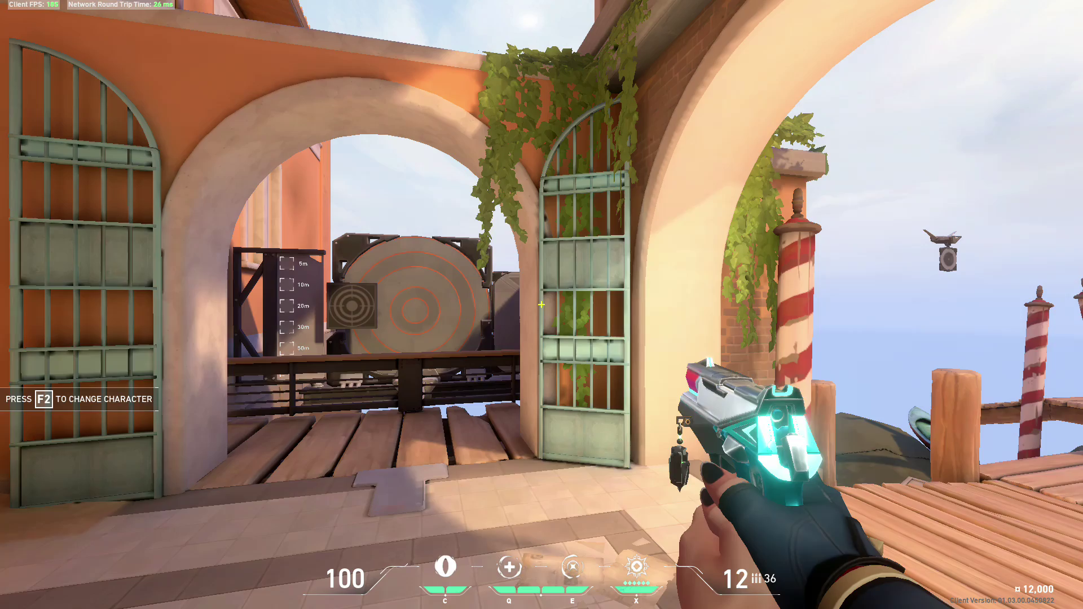
key("w")
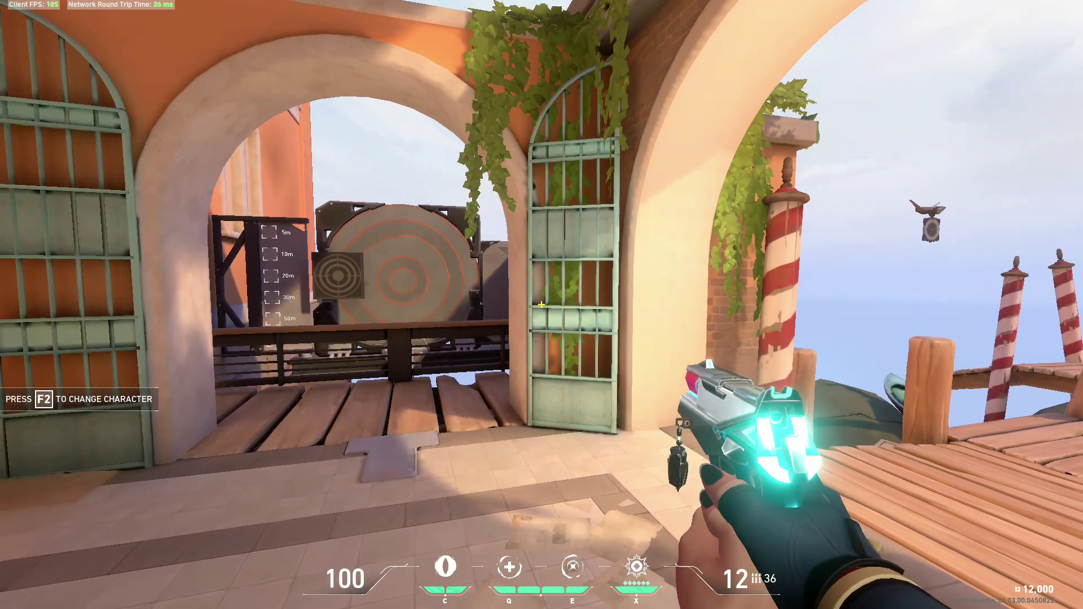
key("alt+r")
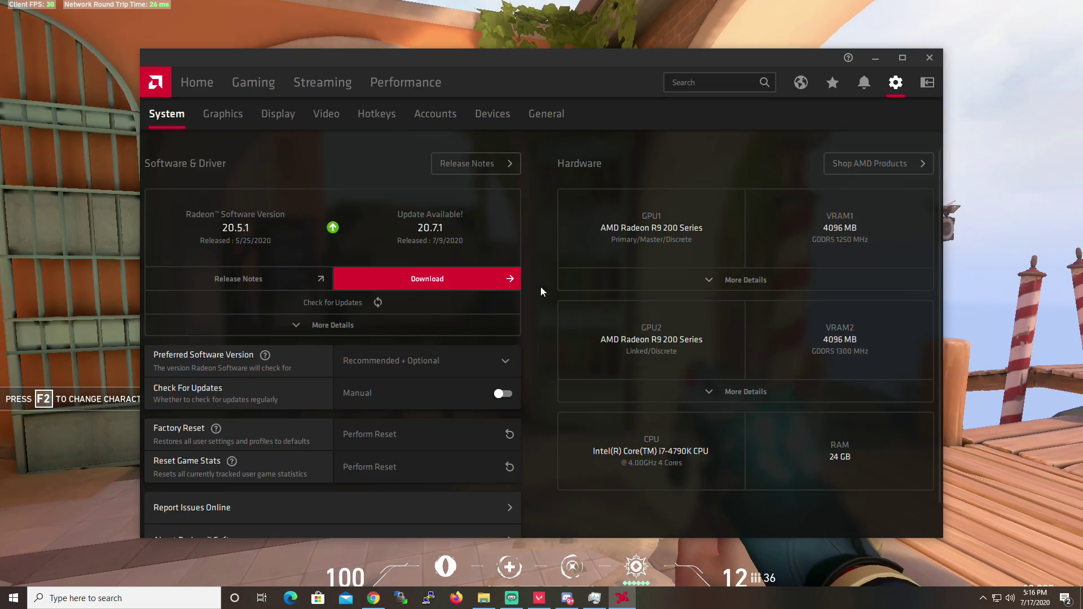
Show Radeon's General settings: Instant Replay at 30 seconds, desktop recording and in-game overlay on.
left_click(546, 133)
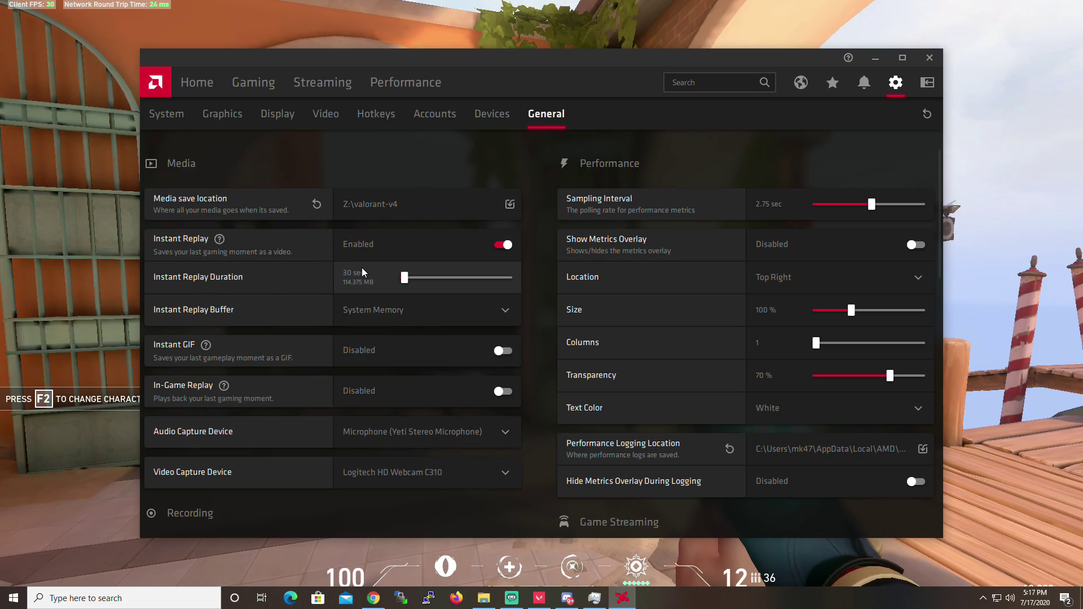
key("alt+r")
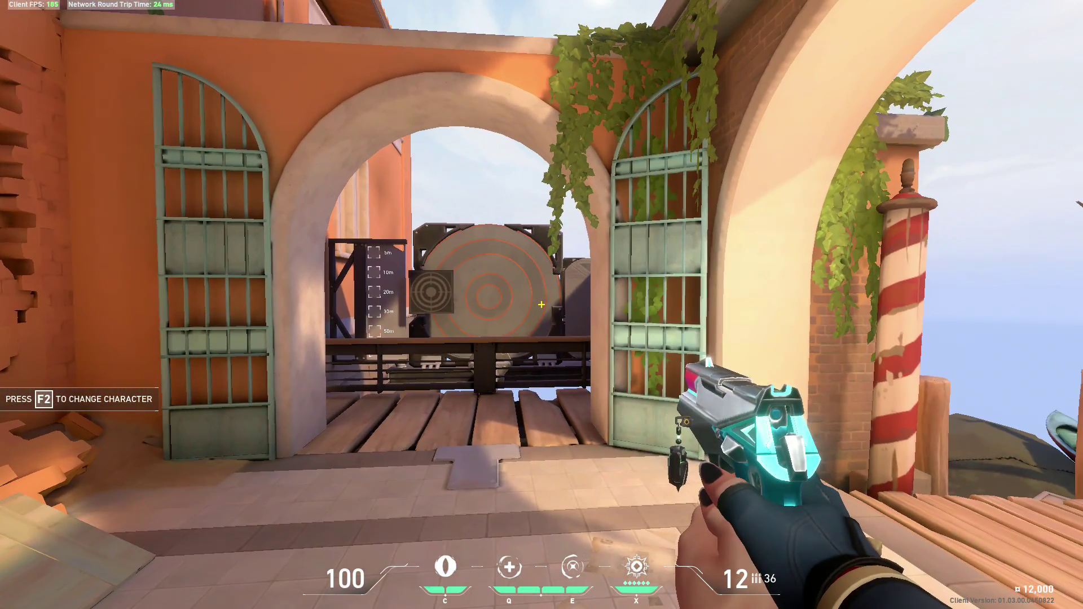
key("alt+Tab")
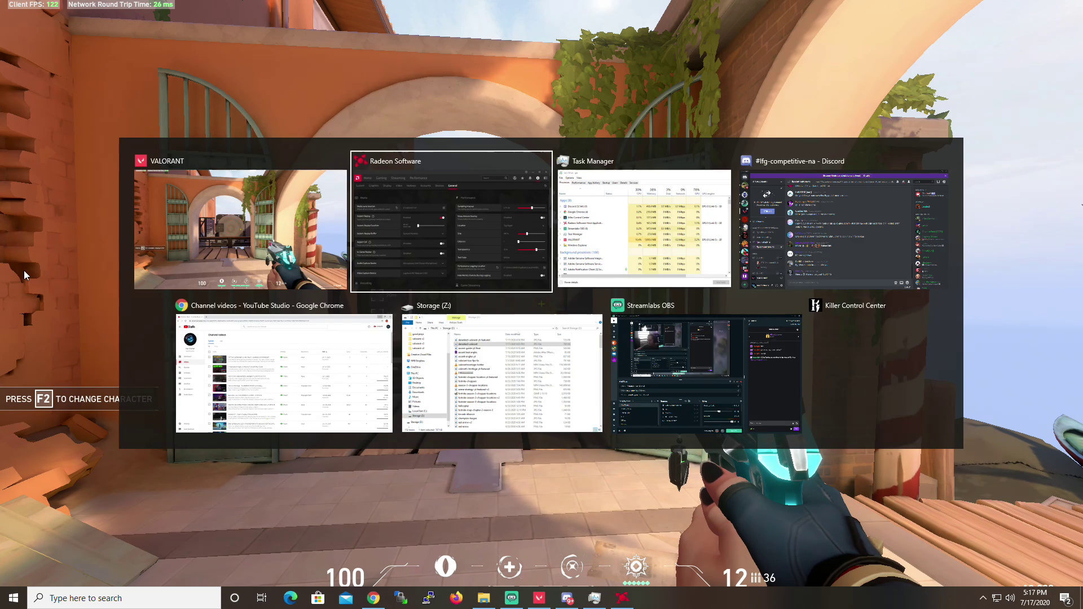
Review the recording settings: Custom profile, in-game resolution, 60 fps, AVC 30.5 Mb/s, microphone on.
scroll(330, 344, "down", 3)
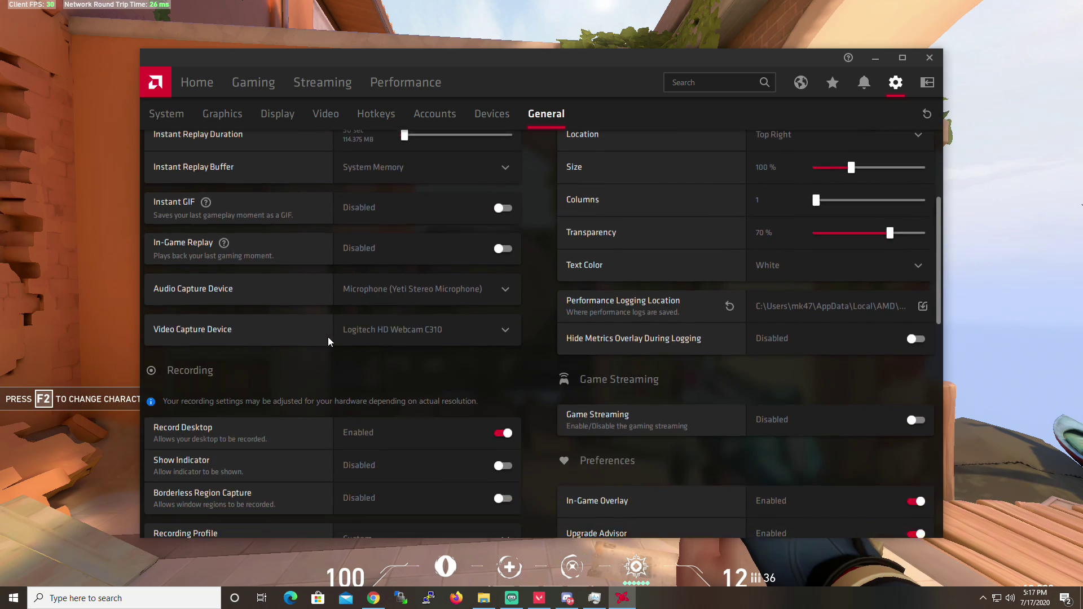
scroll(285, 273, "up", 3)
scroll(499, 279, "down", 2)
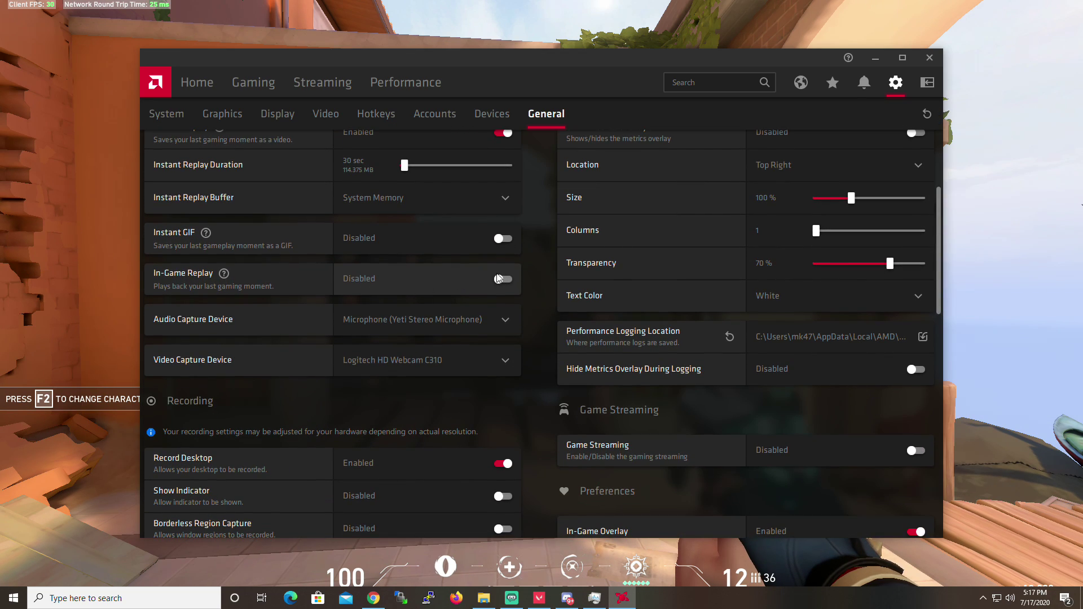
scroll(433, 266, "down", 3)
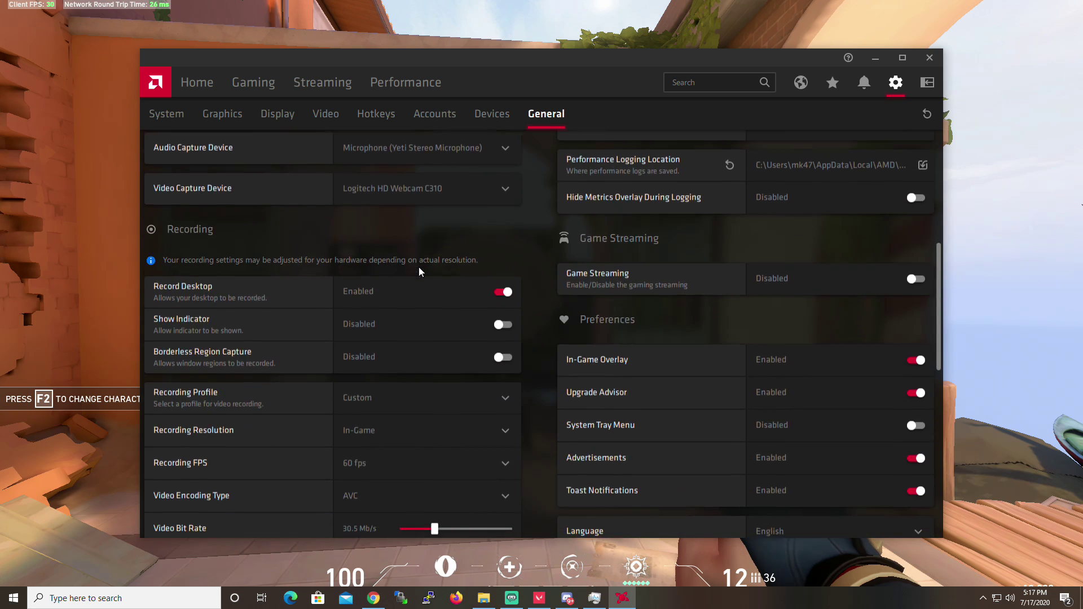
scroll(452, 311, "up", 4)
scroll(474, 350, "up", 2)
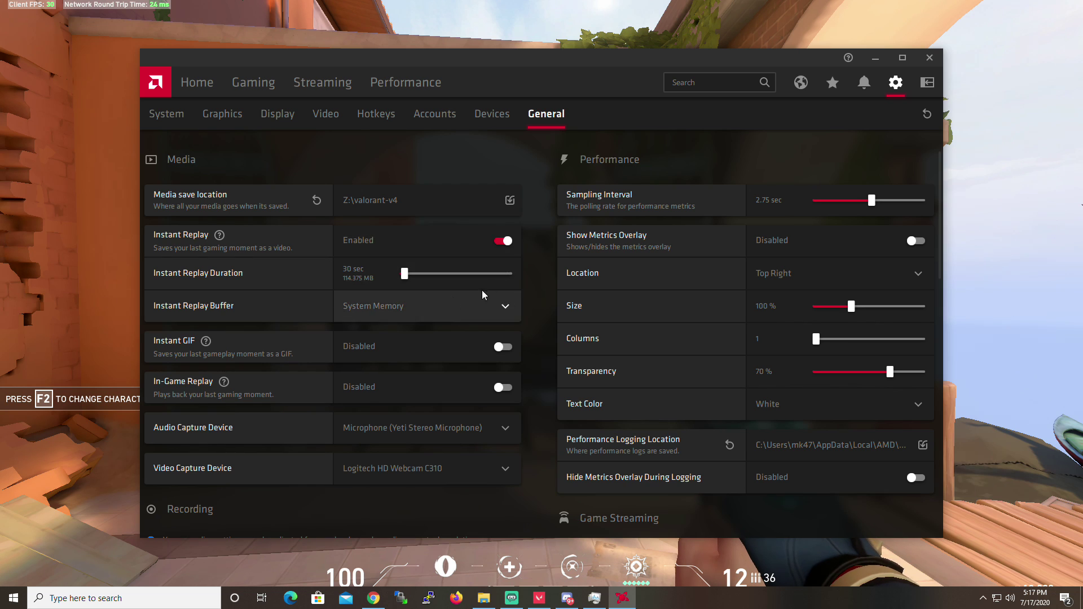
scroll(412, 286, "down", 2)
scroll(395, 279, "down", 3)
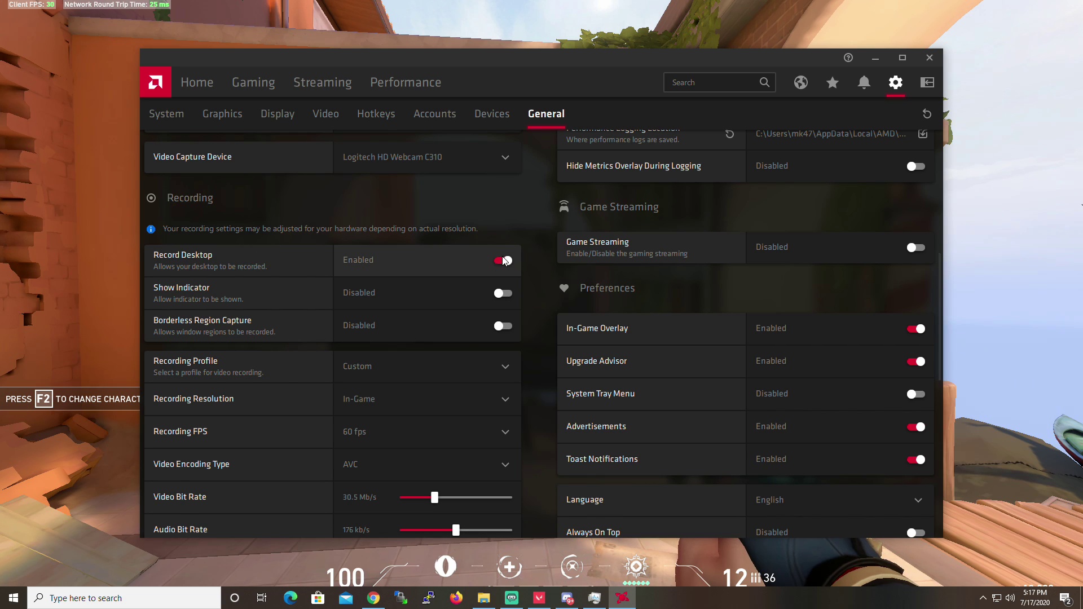
scroll(505, 261, "down", 3)
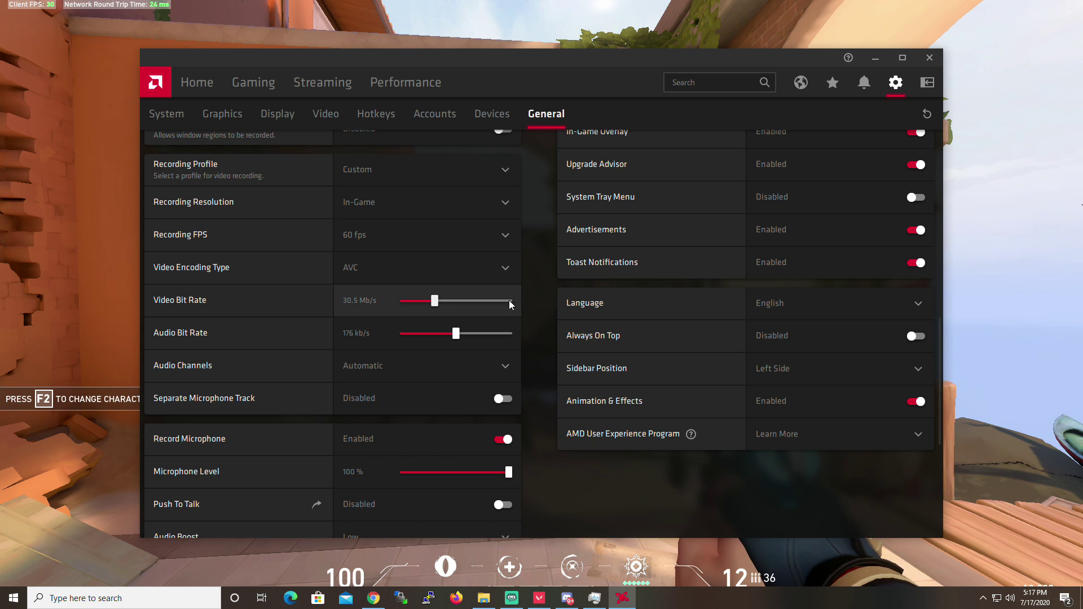
Close the Radeon overlay and bring up Task Manager's process list over the game.
key("alt+z")
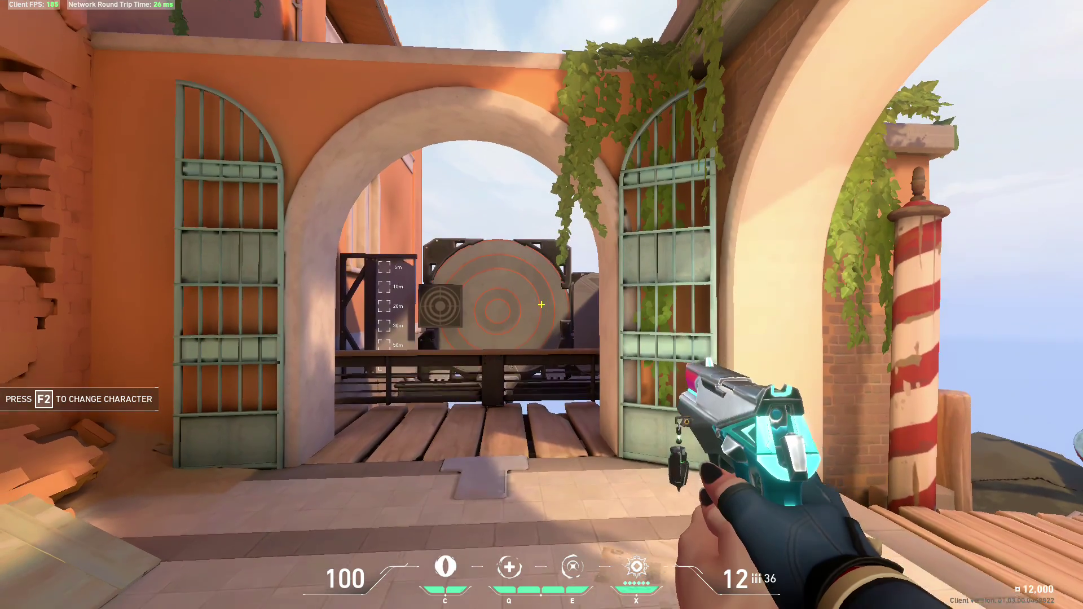
key("ctrl+shift+Escape")
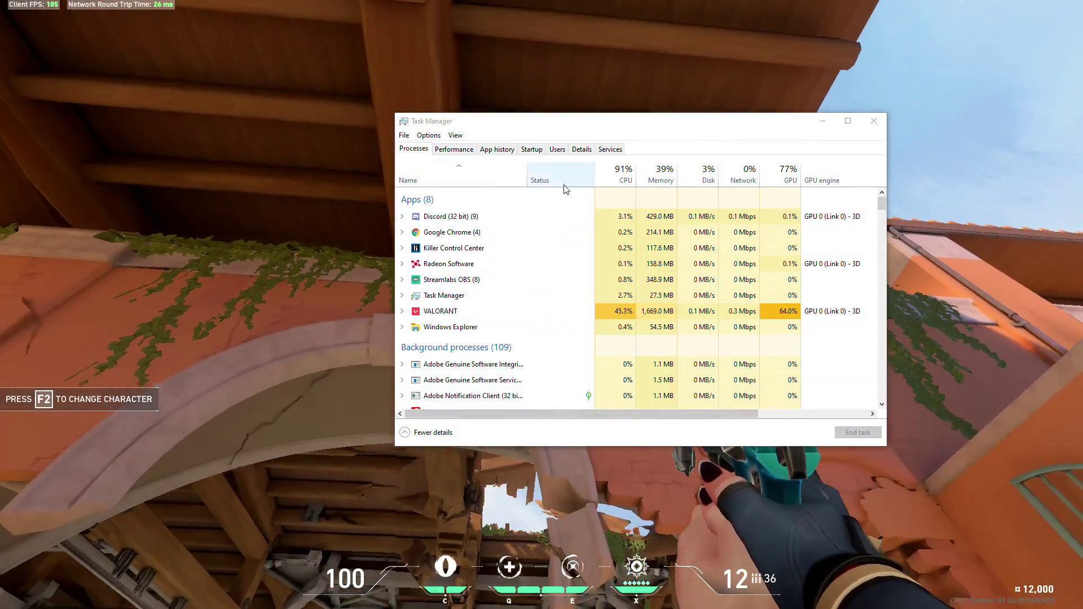
left_click(563, 189)
left_click(454, 149)
left_click(413, 149)
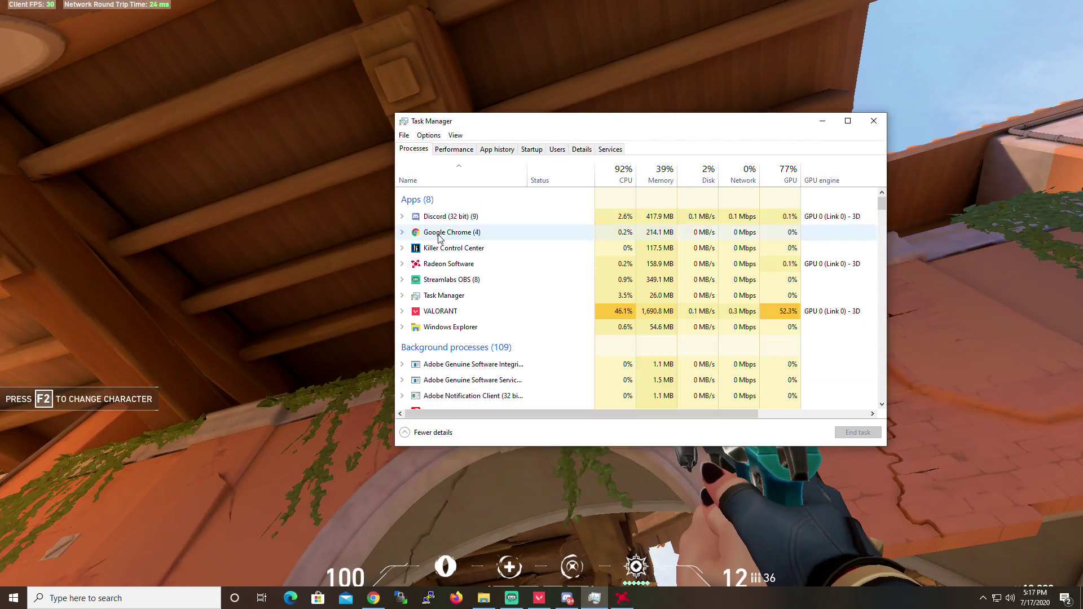
Sort processes by GPU, showing Radeon Host Service near 78%, then return to the game.
left_click(793, 182)
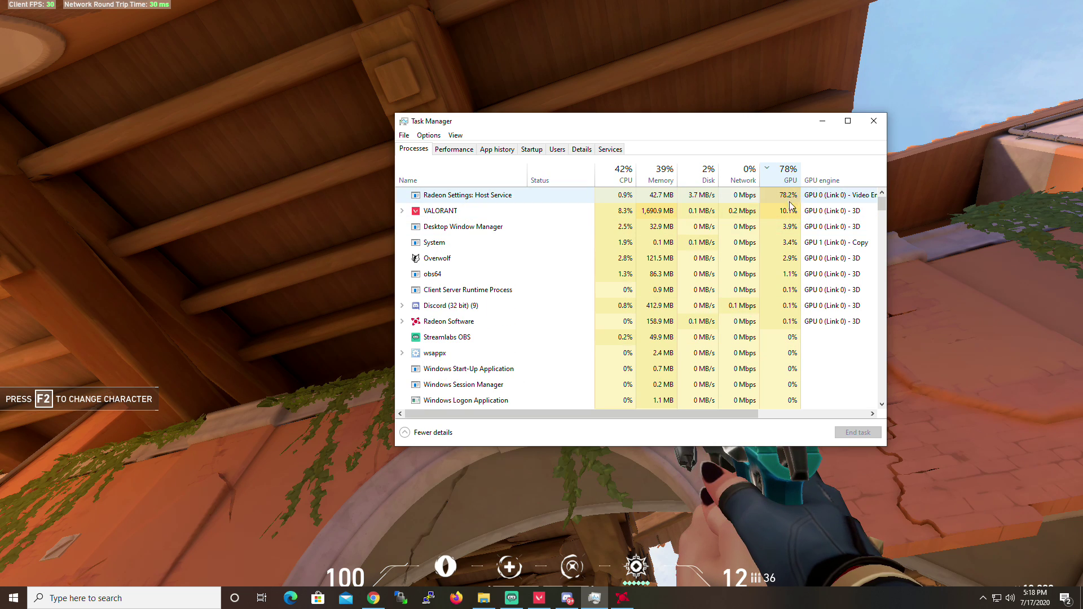
left_click_drag(722, 414, 795, 414)
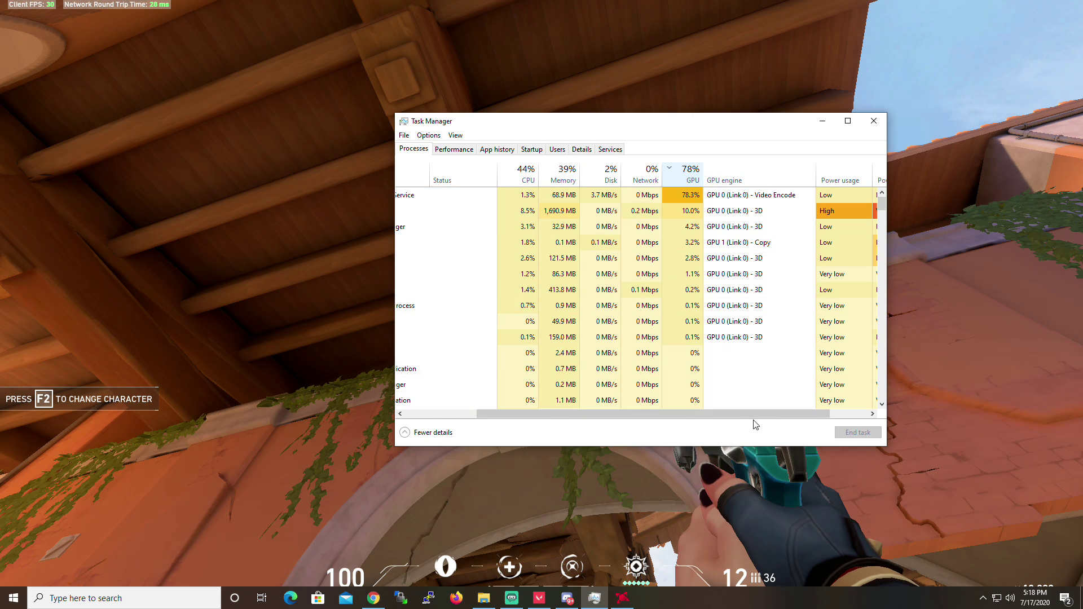
left_click_drag(732, 415, 660, 418)
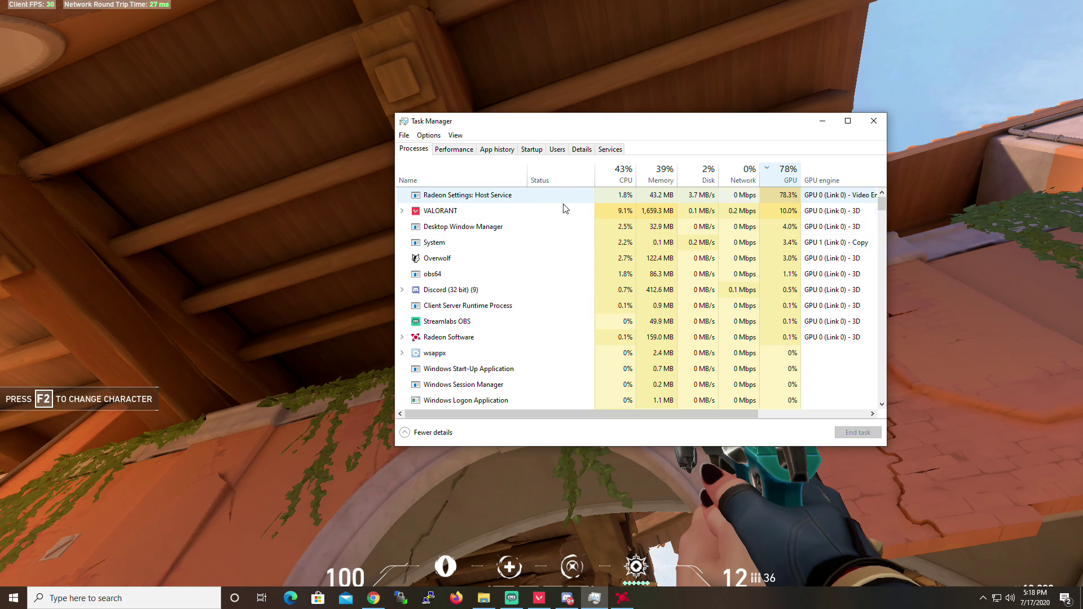
left_click(233, 203)
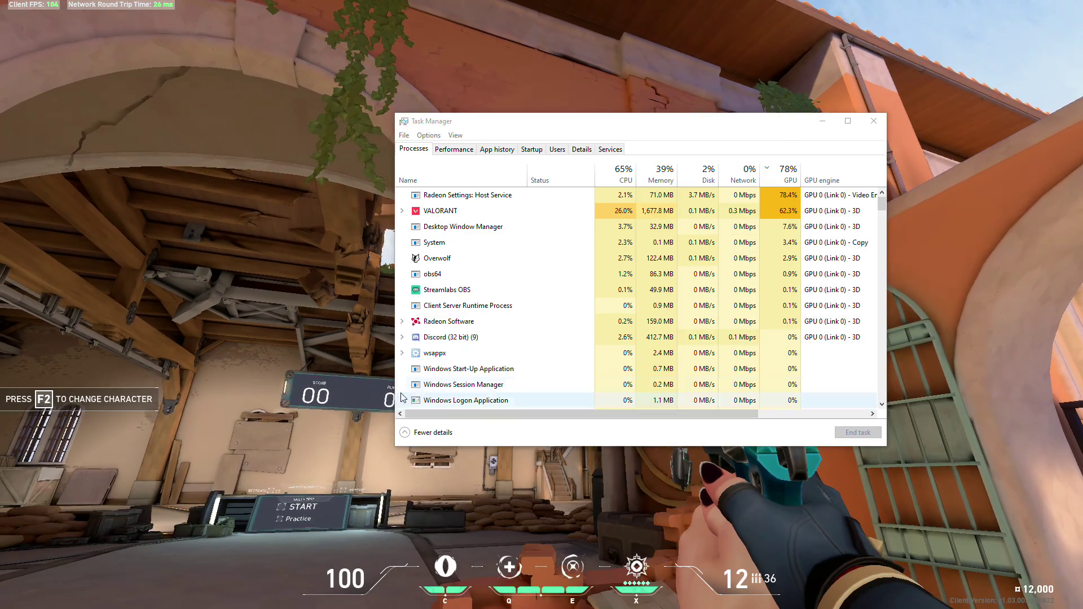
key("alt+Tab")
key("alt+Tab")
key("alt+Tab")
key("alt+Tab")
key("alt+Tab")
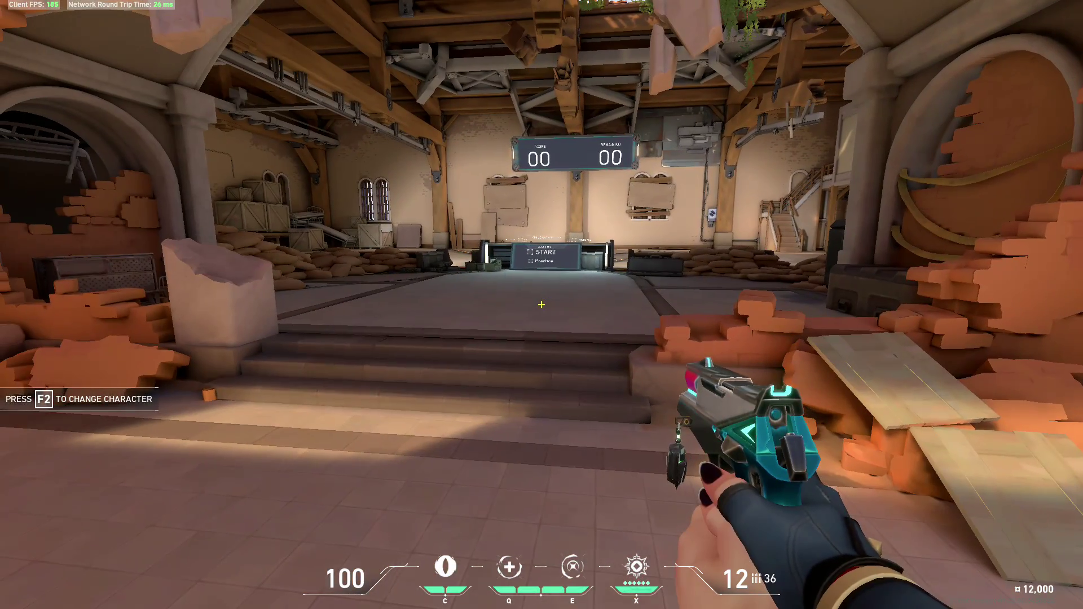
Glance back at the Radeon settings, then return to VALORANT.
key("alt+Tab")
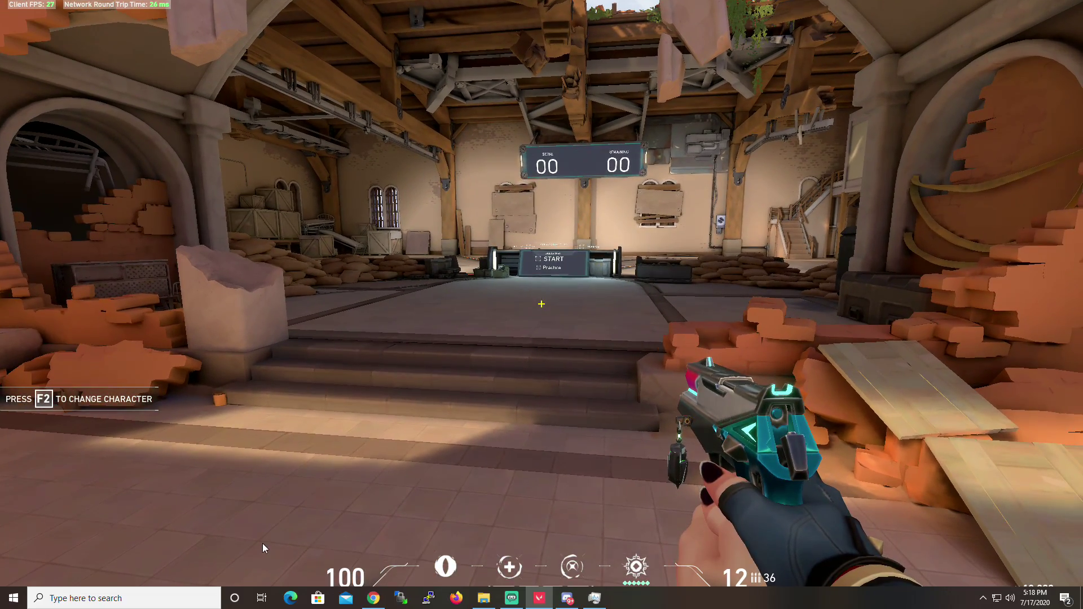
scroll(476, 269, "up", 5)
scroll(476, 269, "up", 3)
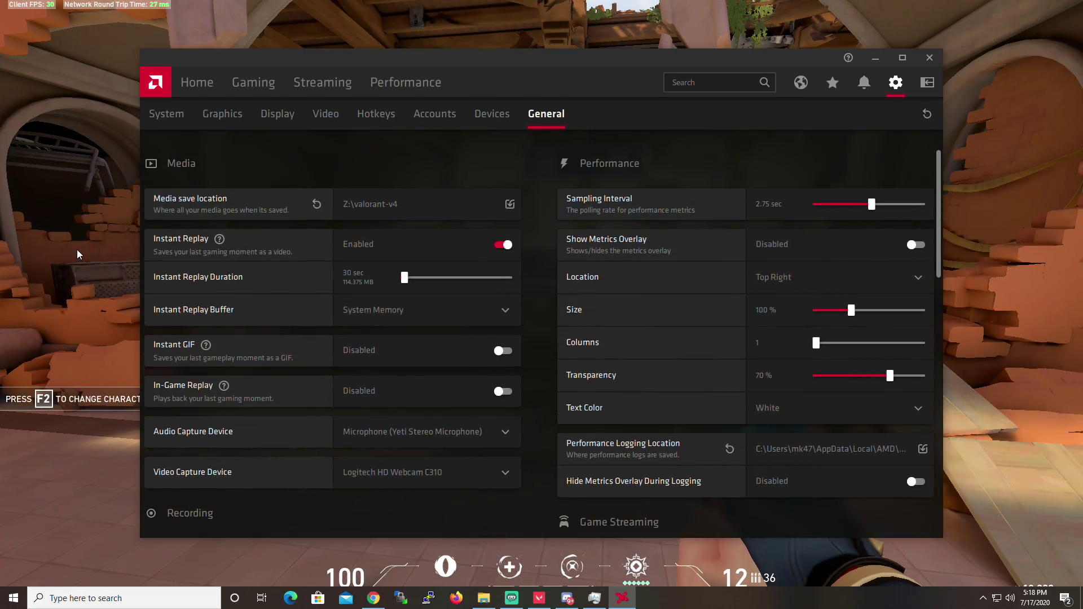
key("alt+Tab")
Equip the blue rifle and walk up to the Skills Test console.
key("1")
key("w")
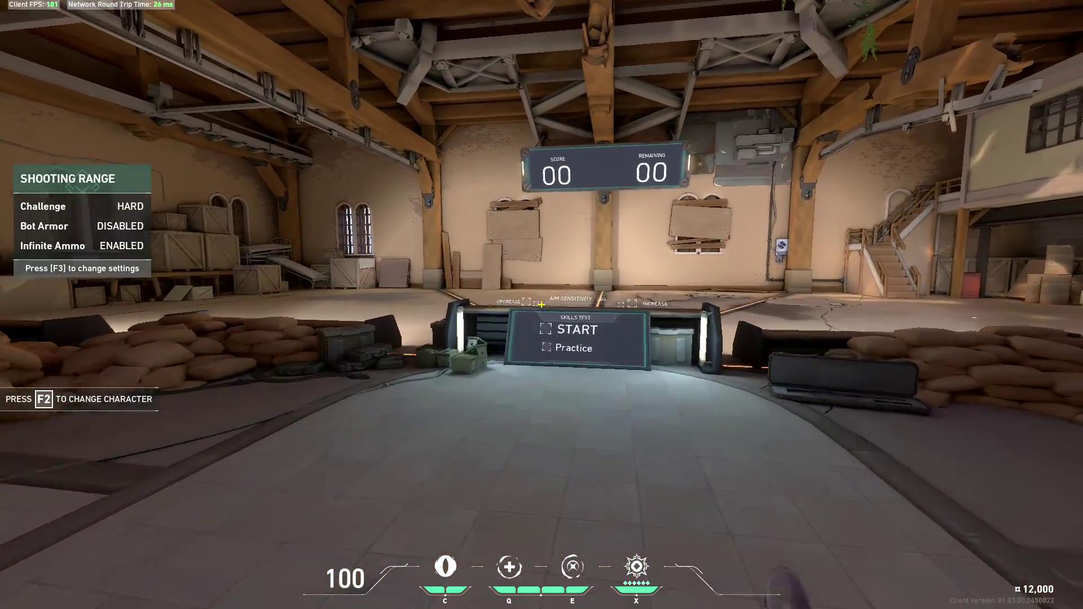
key("3")
key("1")
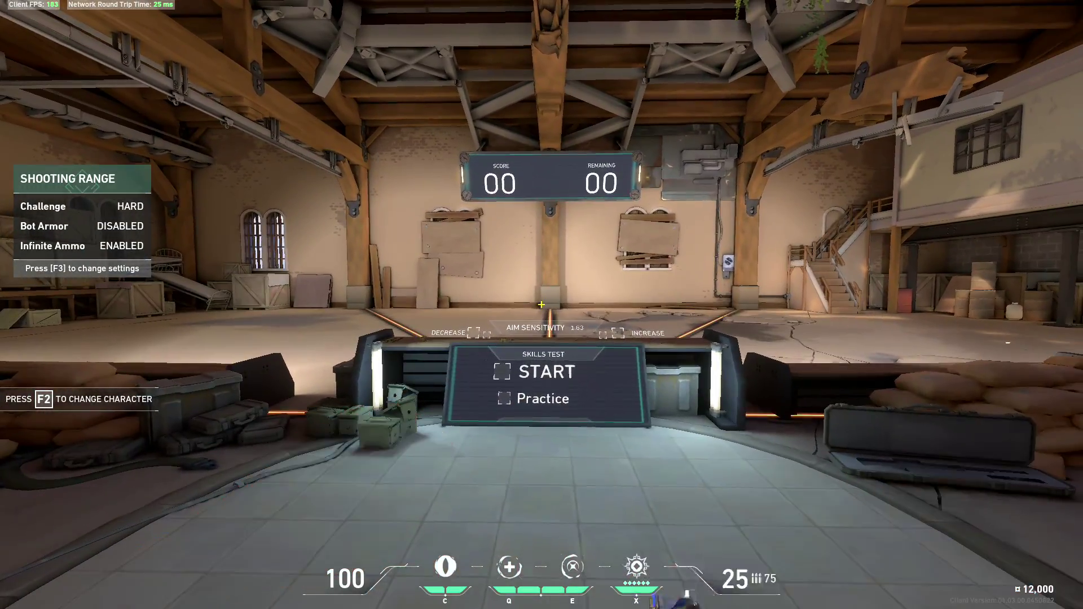
key("y")
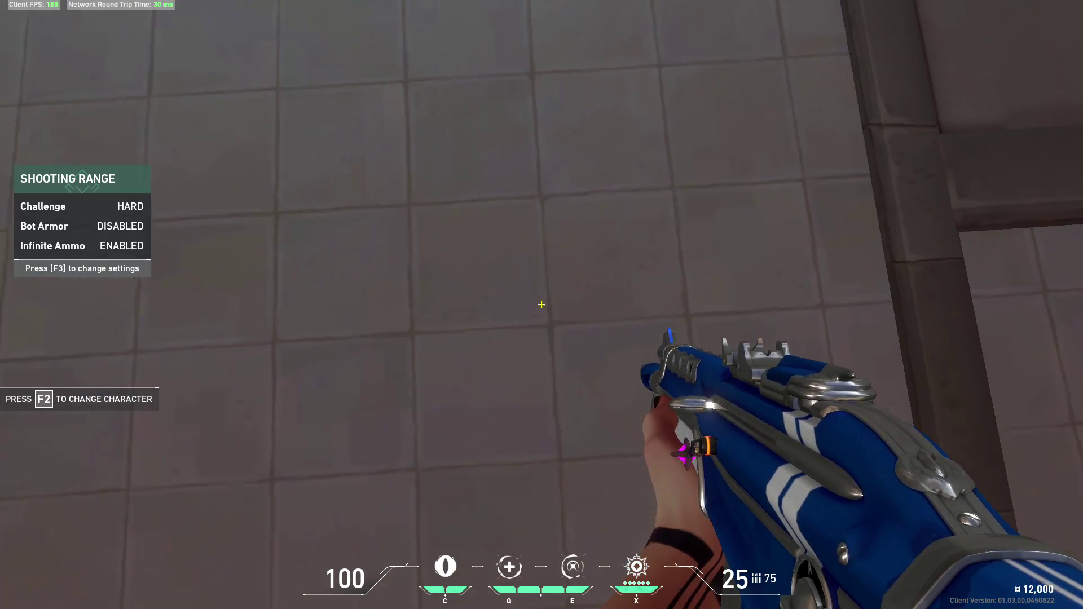
key("w")
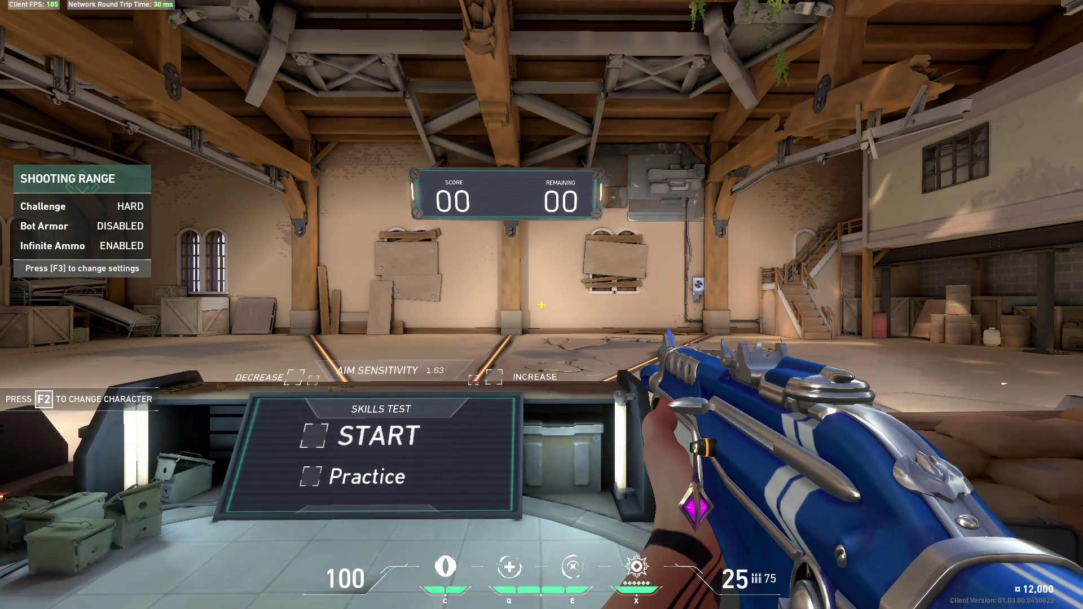